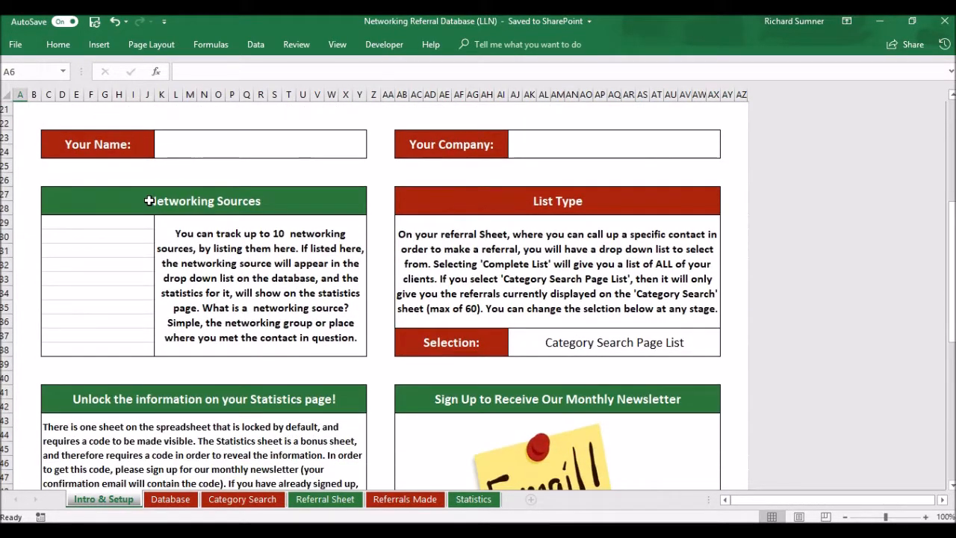
# Enter 'Your Name' in the Intro & Setup sheet's Your Name field
pyautogui.scroll(-1, 150, 201)
pyautogui.scroll(-7, 149, 201)
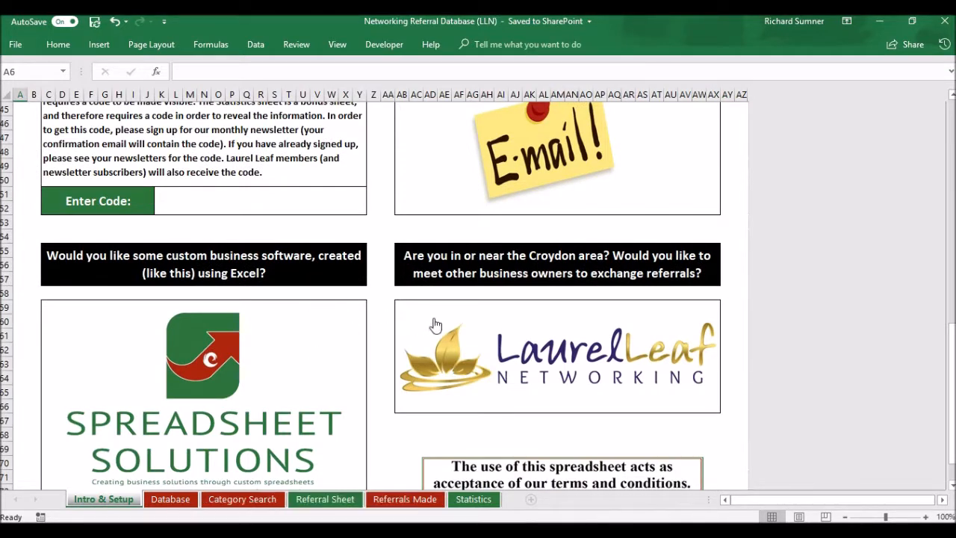
pyautogui.scroll(11, 399, 226)
pyautogui.scroll(3, 399, 226)
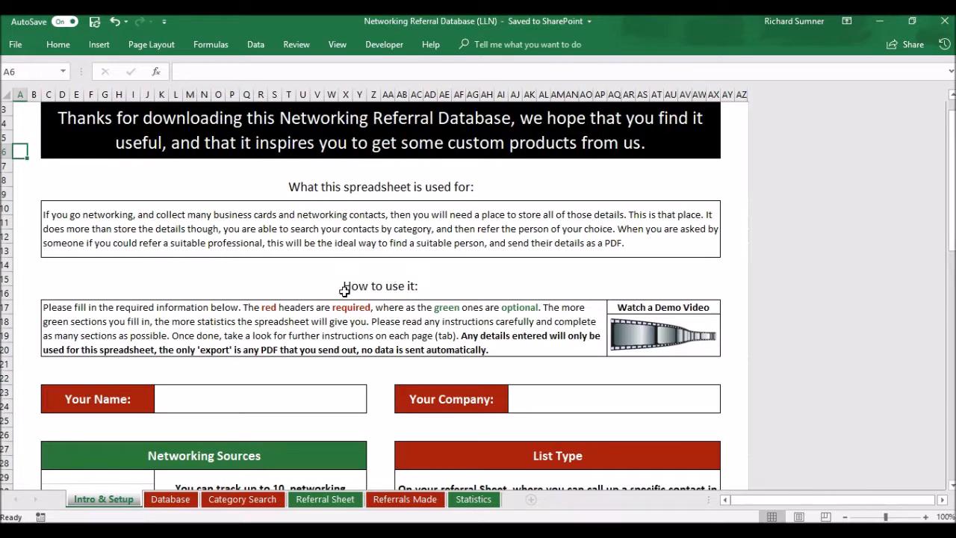
pyautogui.scroll(-1, 344, 291)
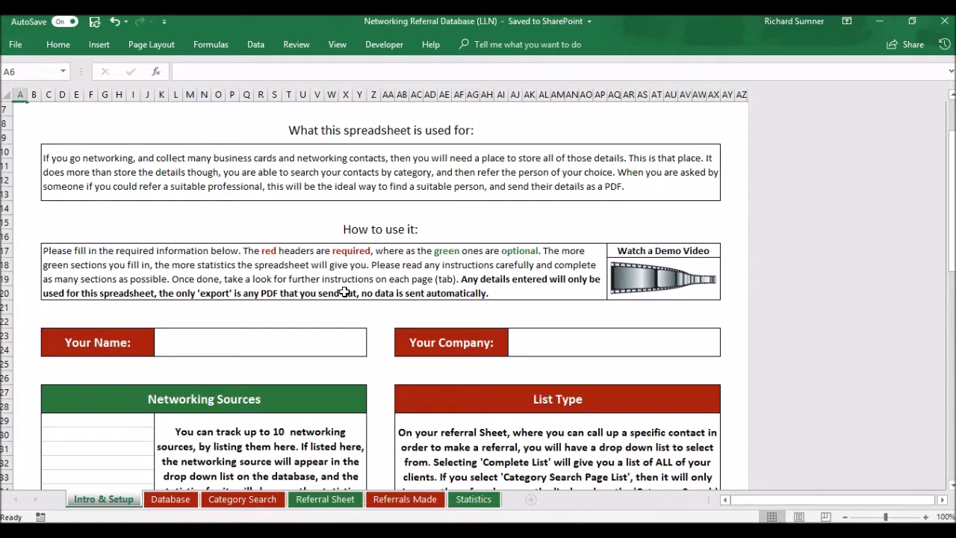
pyautogui.scroll(-1, 344, 292)
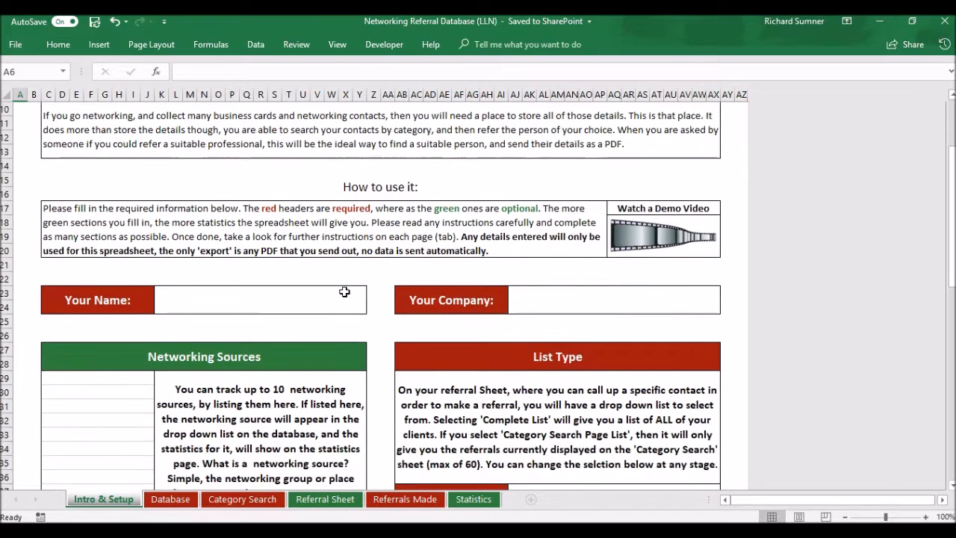
pyautogui.click(302, 294)
pyautogui.write('Y')
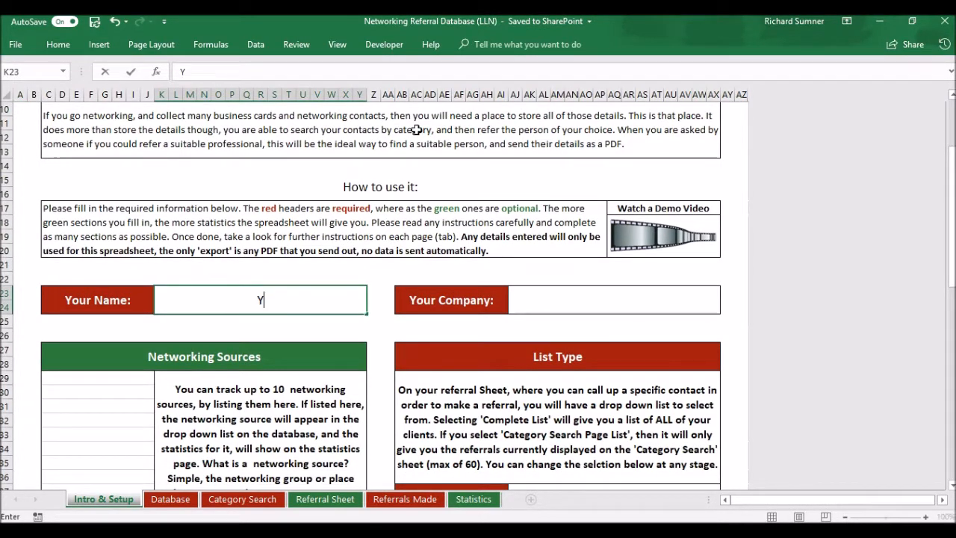
pyautogui.write('our Name')
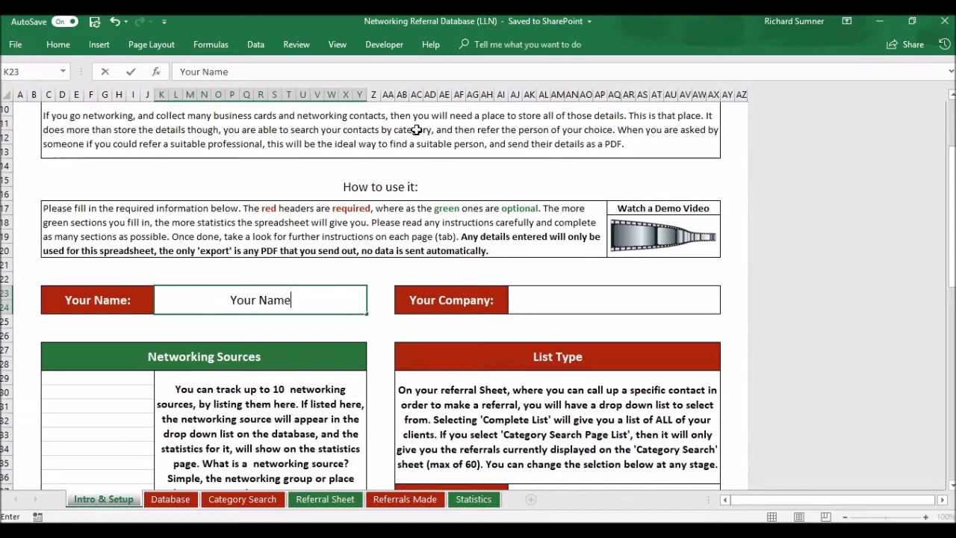
pyautogui.press('Return')
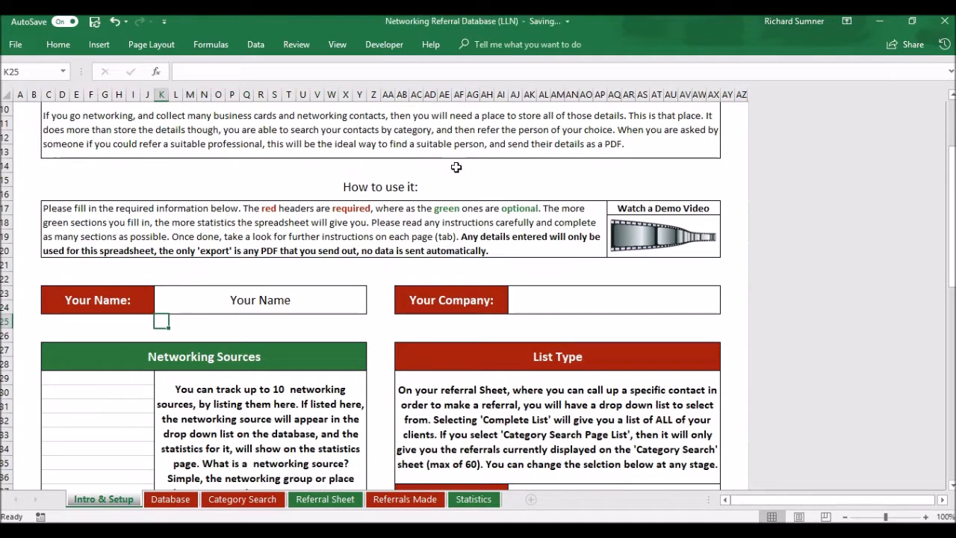
# Enter 'Your Company' in the Your Company field
pyautogui.click(550, 296)
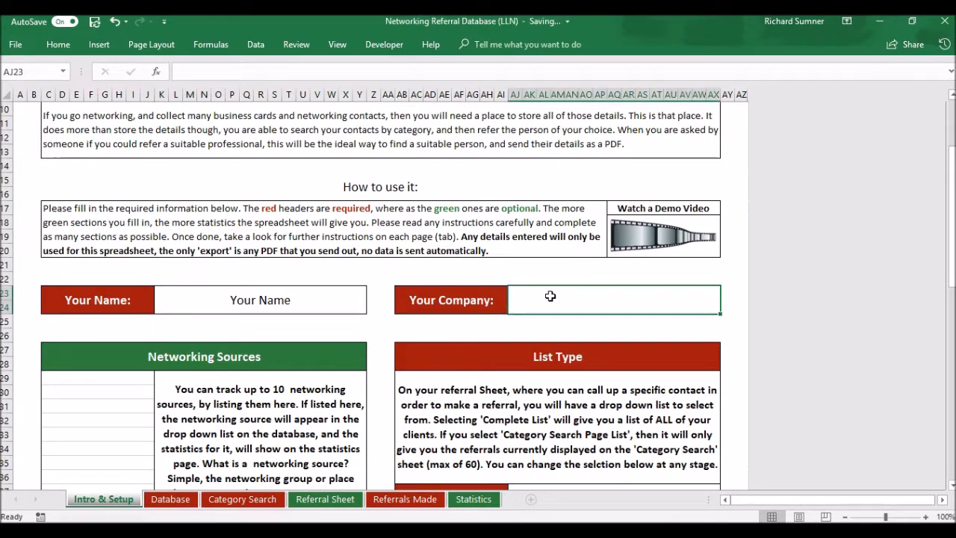
pyautogui.write('Your Compan')
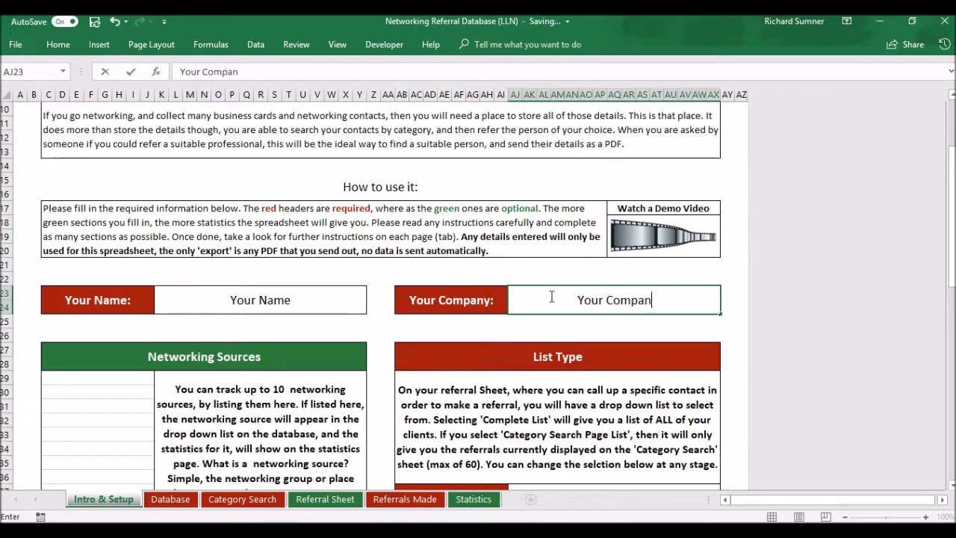
pyautogui.write('y')
pyautogui.press('Return')
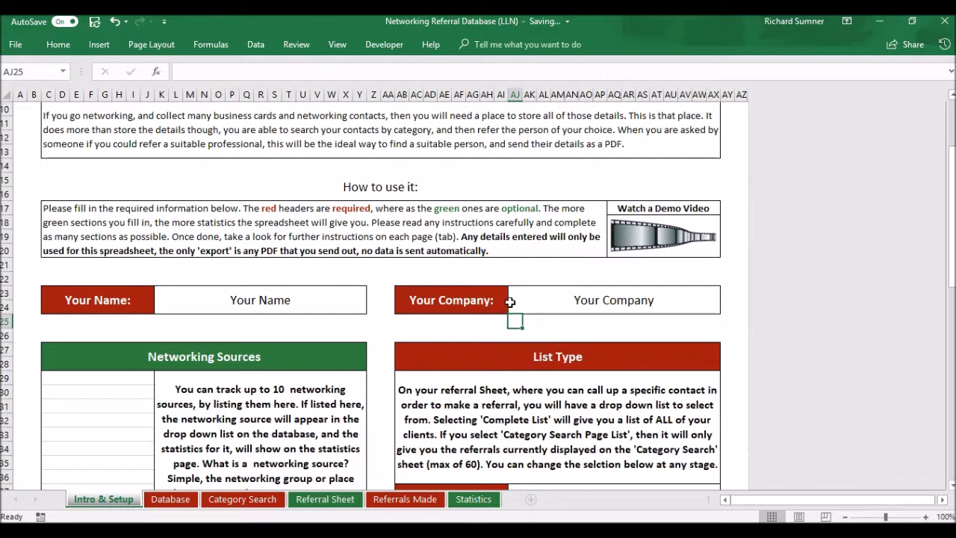
pyautogui.scroll(-1, 510, 302)
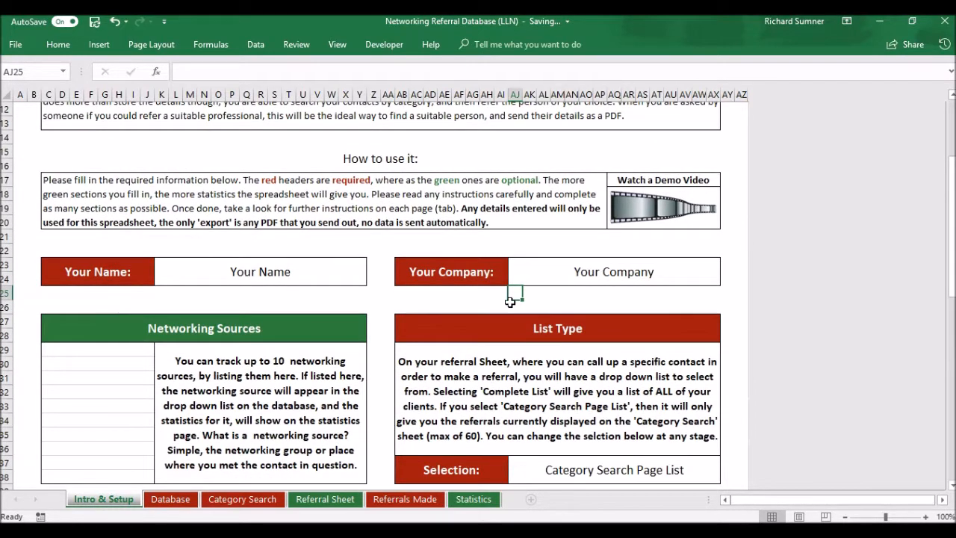
pyautogui.scroll(-2, 510, 302)
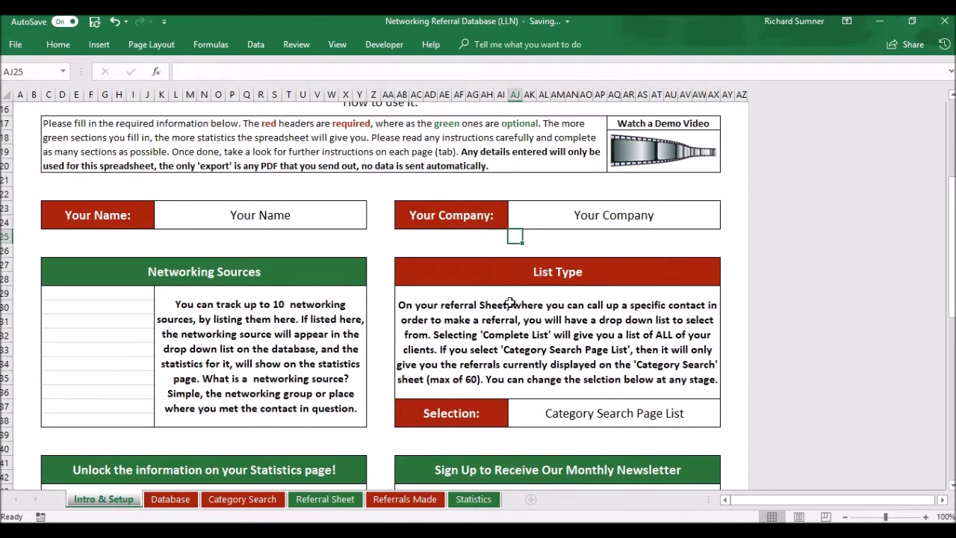
pyautogui.scroll(-2, 511, 302)
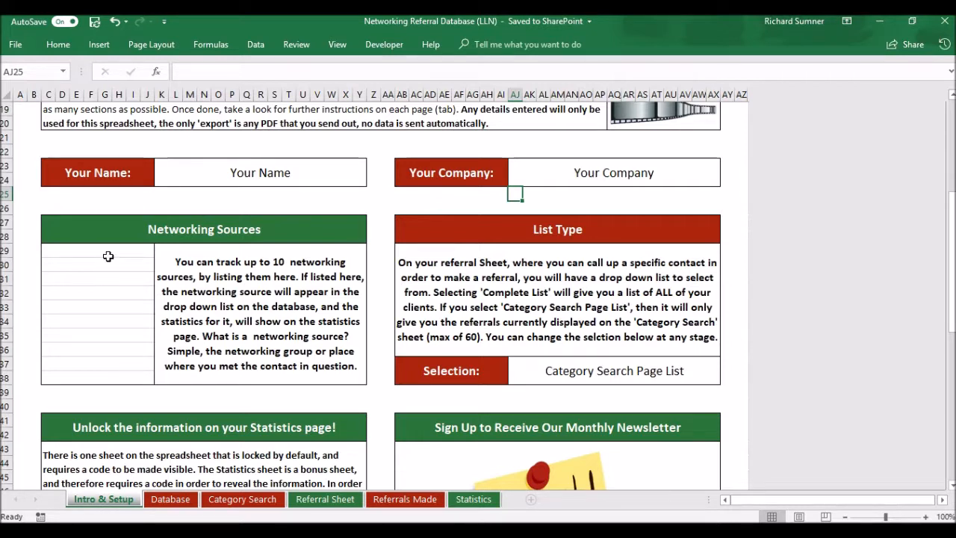
# Type 'Laurel Leaf Networking' into the first cell under Networking Sources
pyautogui.click(109, 257)
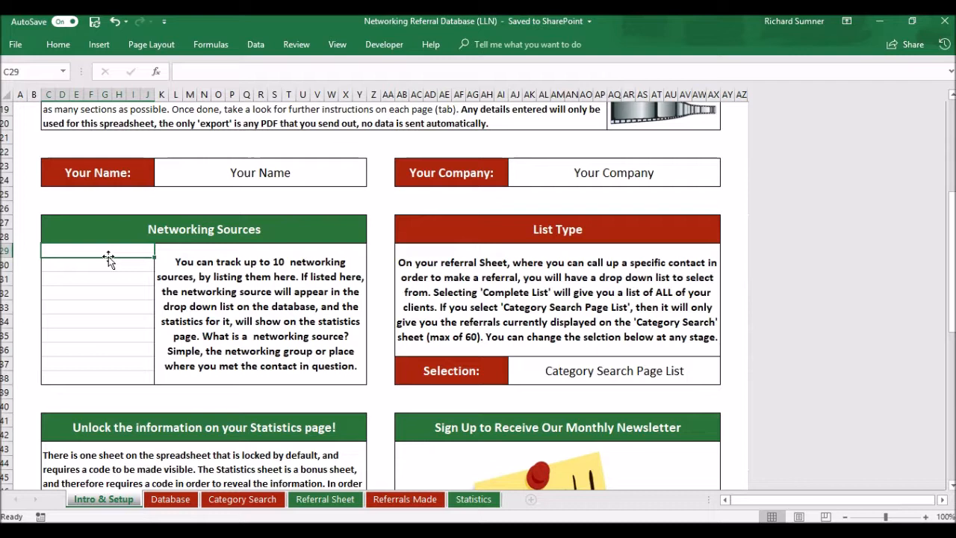
pyautogui.write('Laurel')
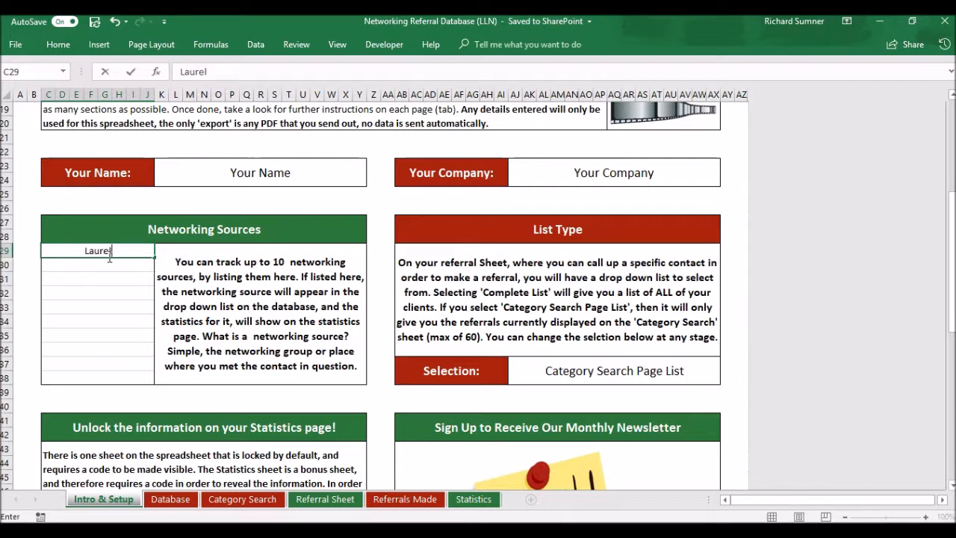
pyautogui.write(' Leaf Networking')
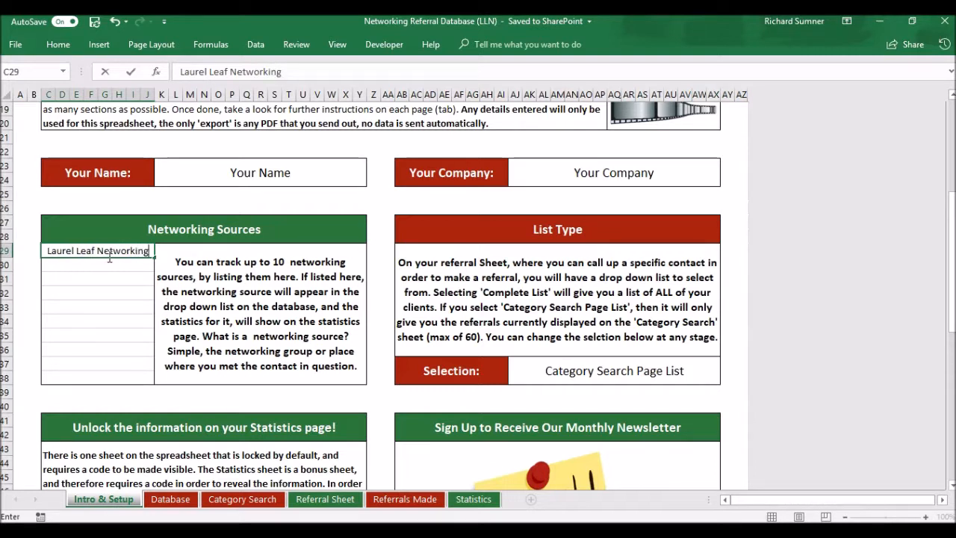
pyautogui.press('Return')
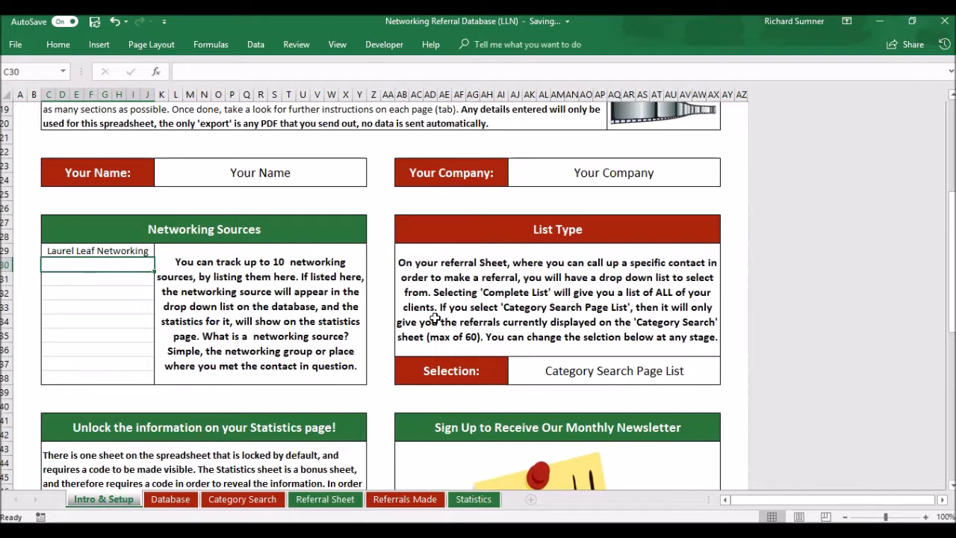
pyautogui.scroll(-3, 435, 318)
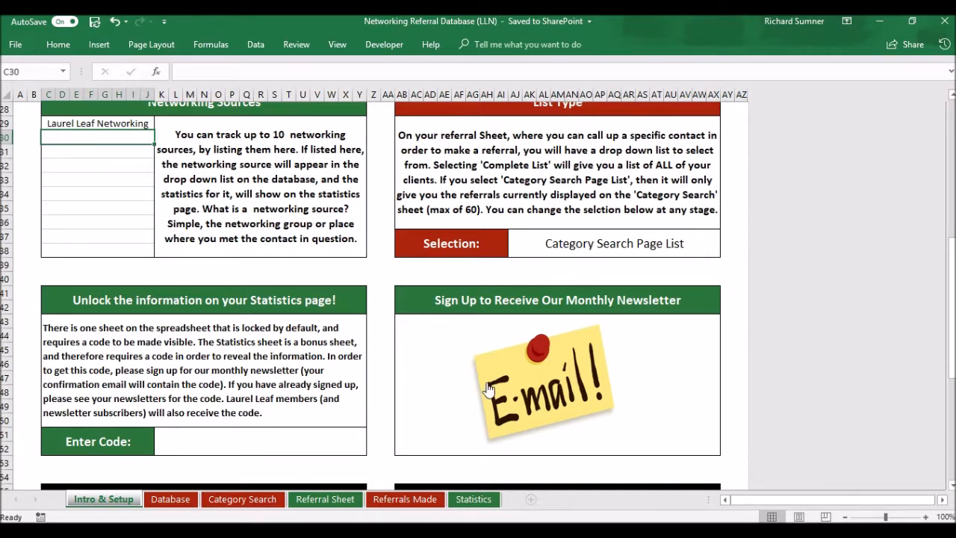
pyautogui.scroll(-3, 336, 380)
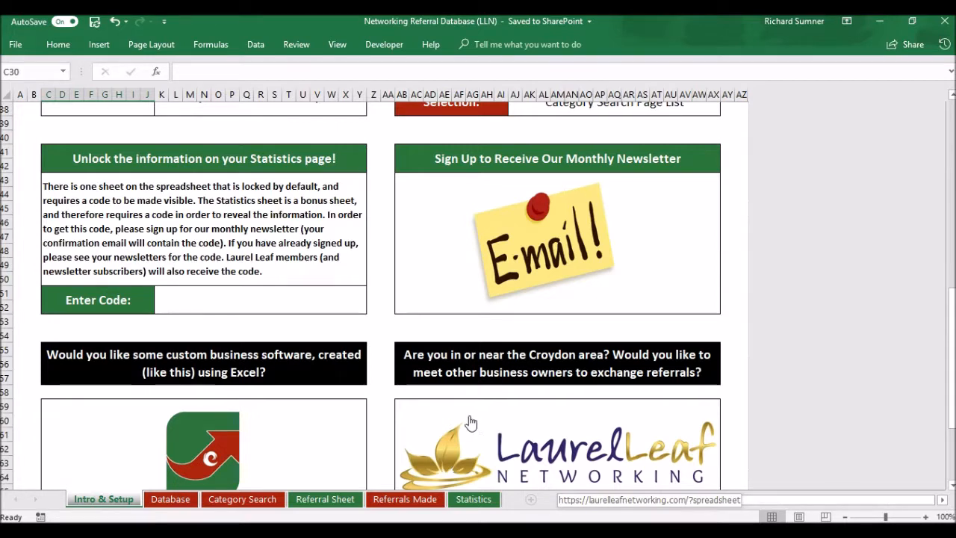
pyautogui.scroll(2, 364, 339)
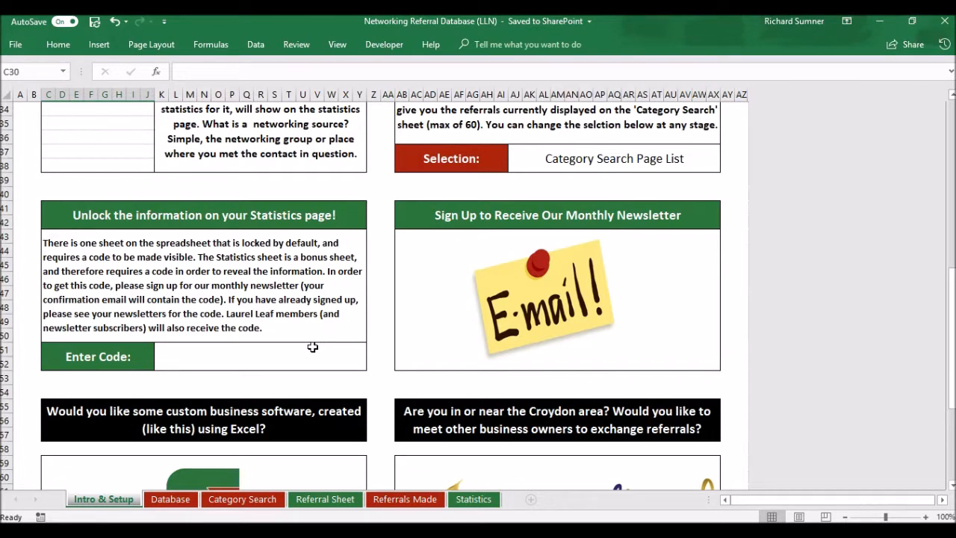
pyautogui.scroll(-2, 313, 346)
pyautogui.scroll(6, 313, 347)
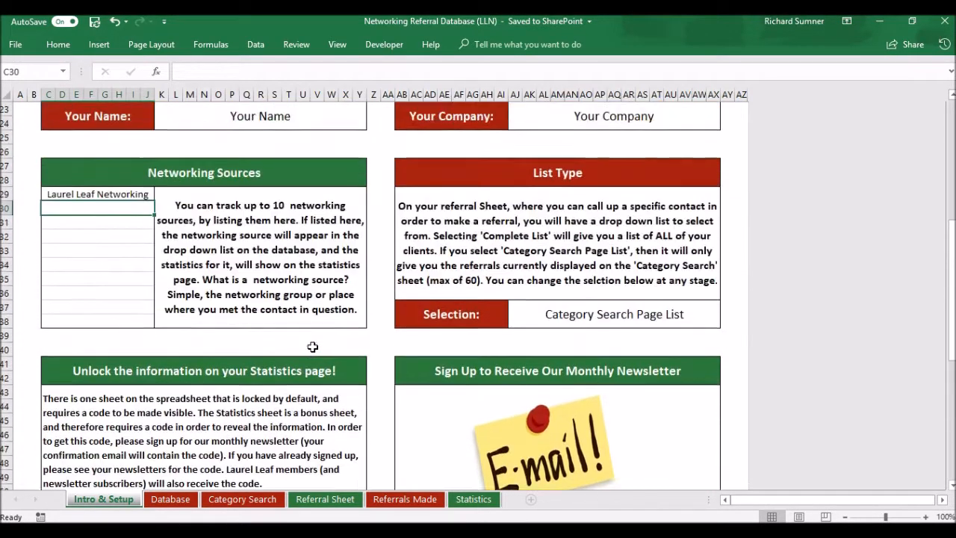
pyautogui.scroll(2, 312, 347)
pyautogui.scroll(-3, 313, 347)
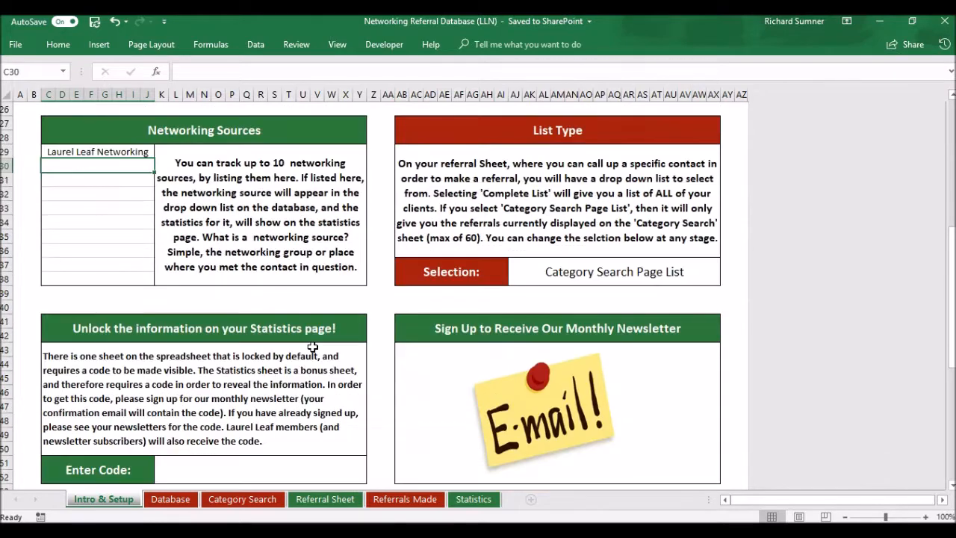
pyautogui.scroll(2, 296, 366)
pyautogui.scroll(6, 295, 366)
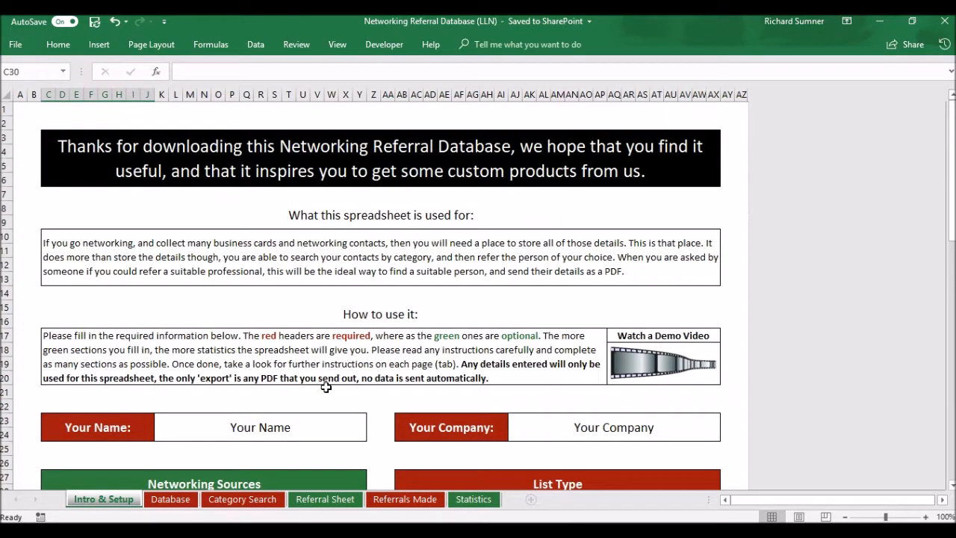
pyautogui.scroll(-6, 326, 386)
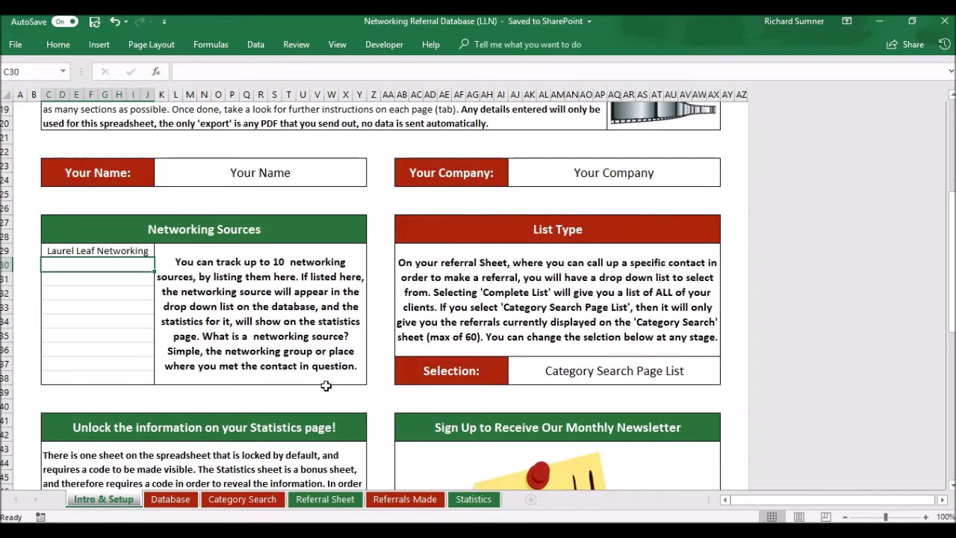
pyautogui.scroll(2, 241, 321)
pyautogui.scroll(4, 240, 321)
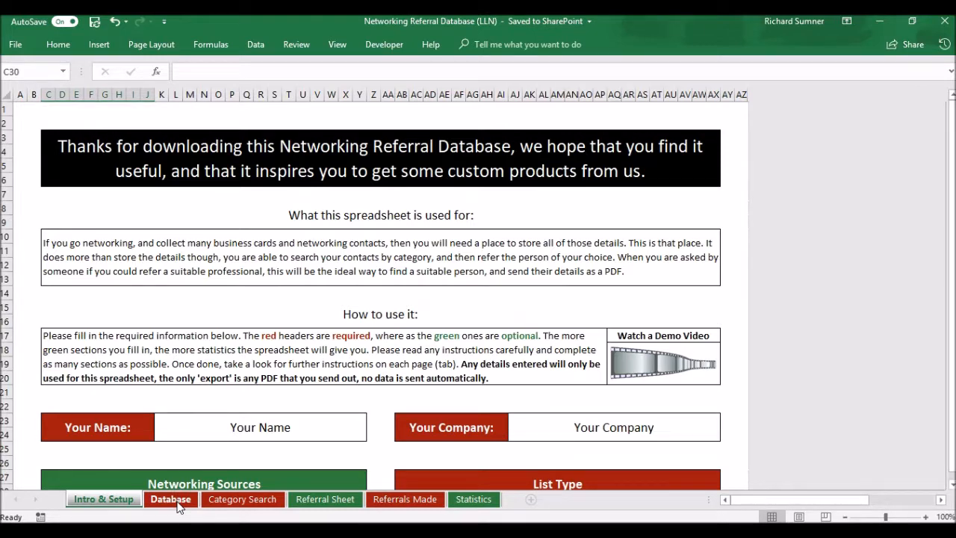
pyautogui.click(171, 499)
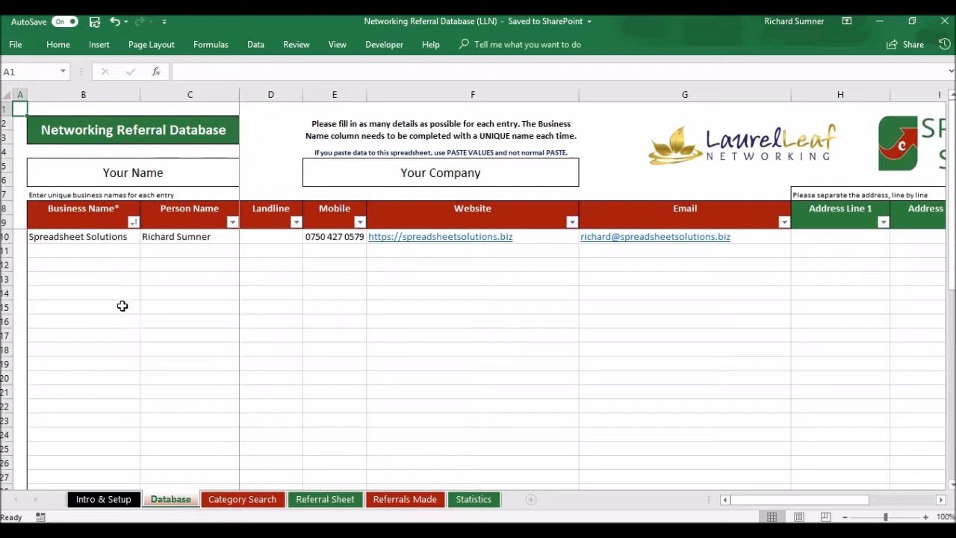
pyautogui.click(105, 254)
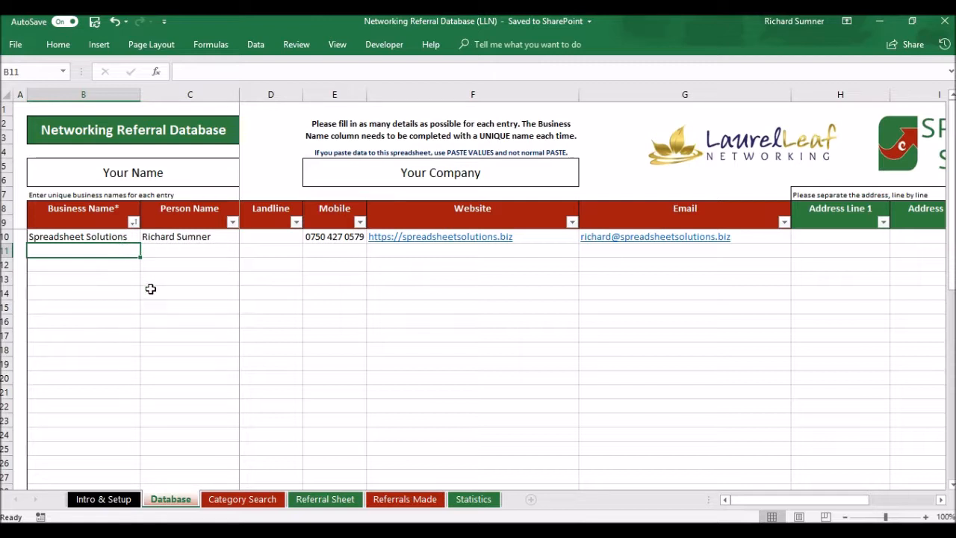
pyautogui.write('Spreadsheet Solutions')
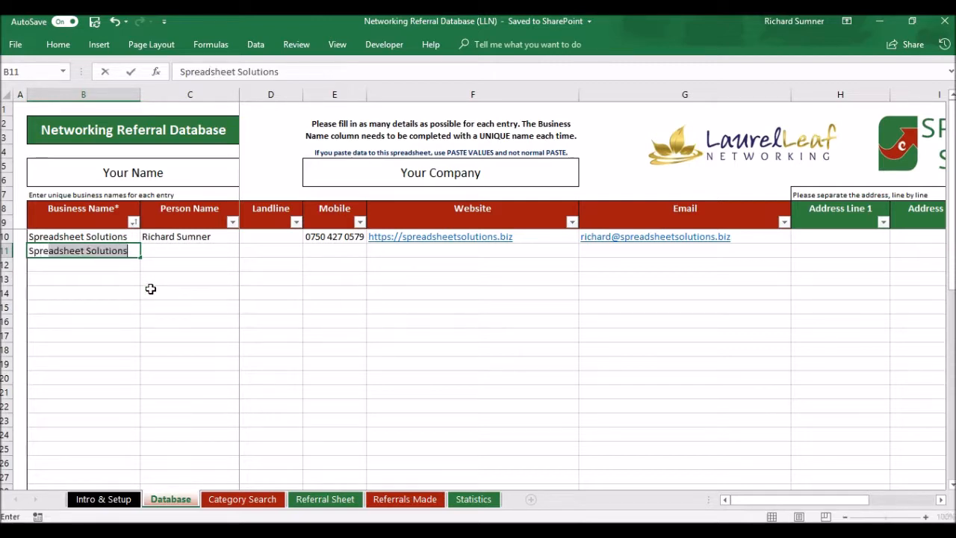
pyautogui.press('Return')
pyautogui.press('Up')
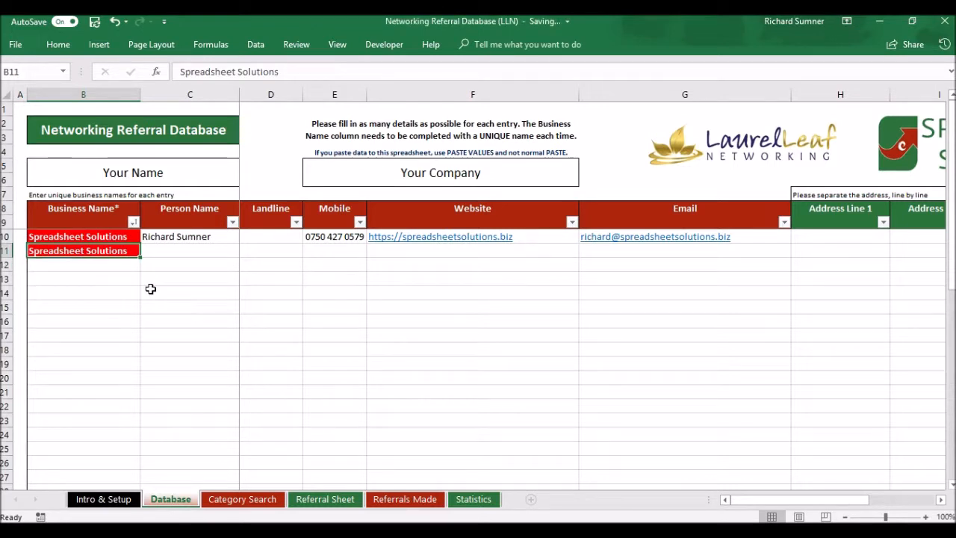
pyautogui.press('BackSpace')
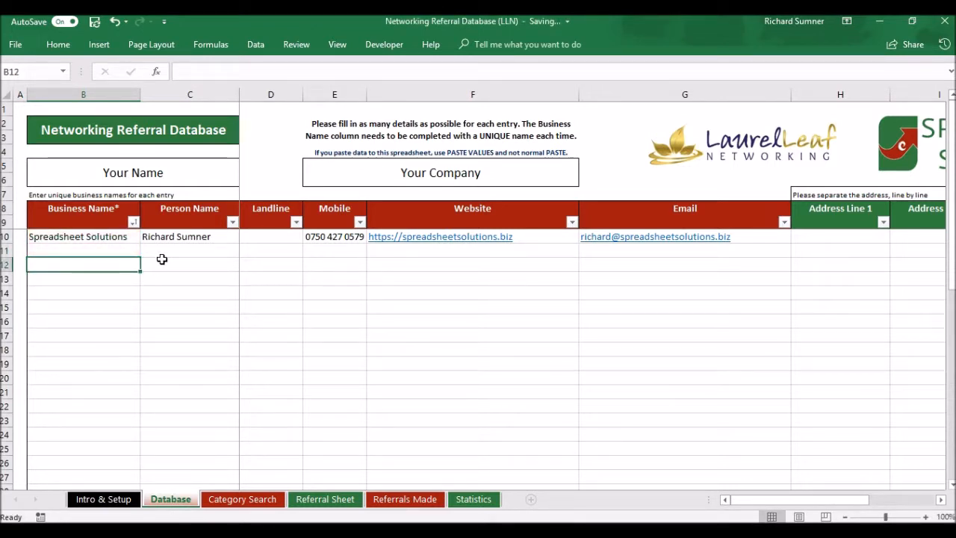
pyautogui.click(162, 252)
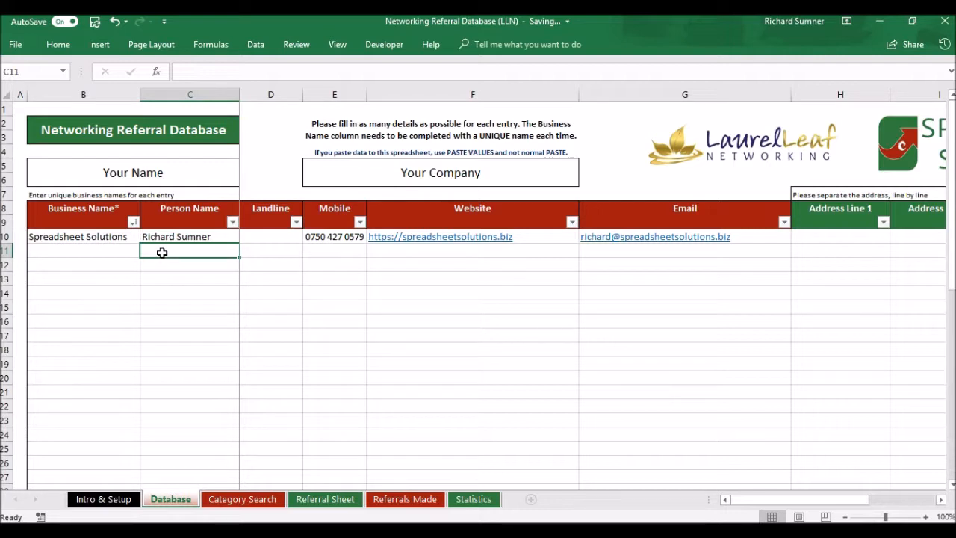
pyautogui.press('Tab')
pyautogui.press('Tab')
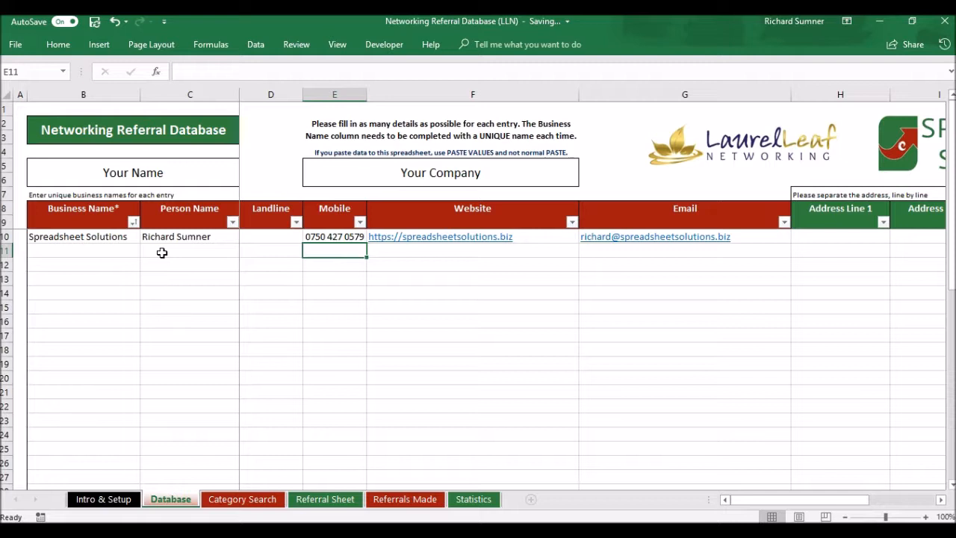
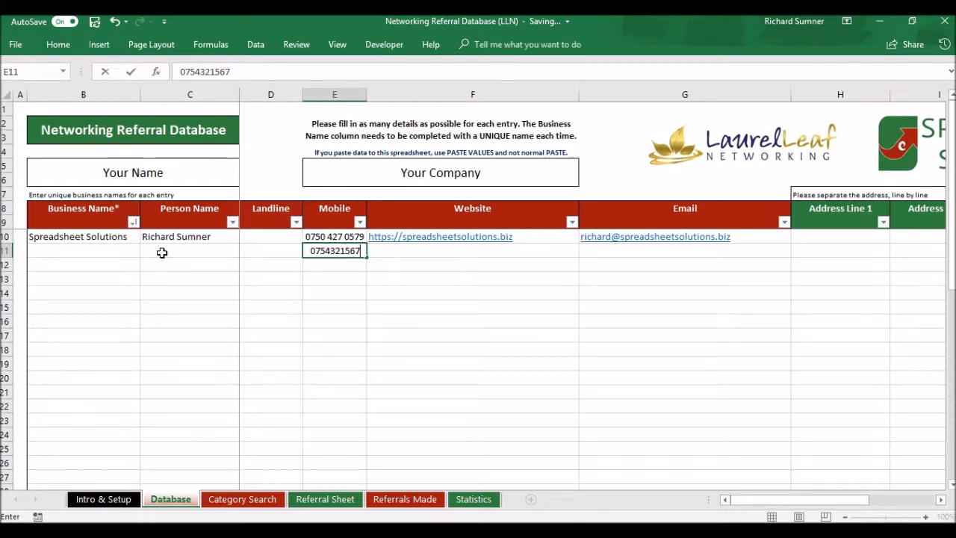
pyautogui.press('Return')
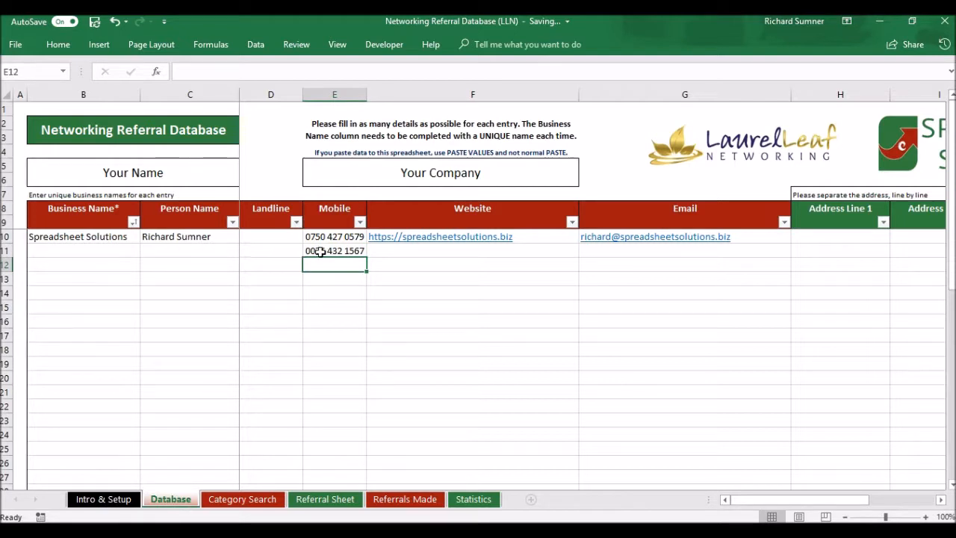
pyautogui.click(322, 252)
pyautogui.press('Delete')
pyautogui.press('Return')
pyautogui.click(351, 251)
pyautogui.press('Tab')
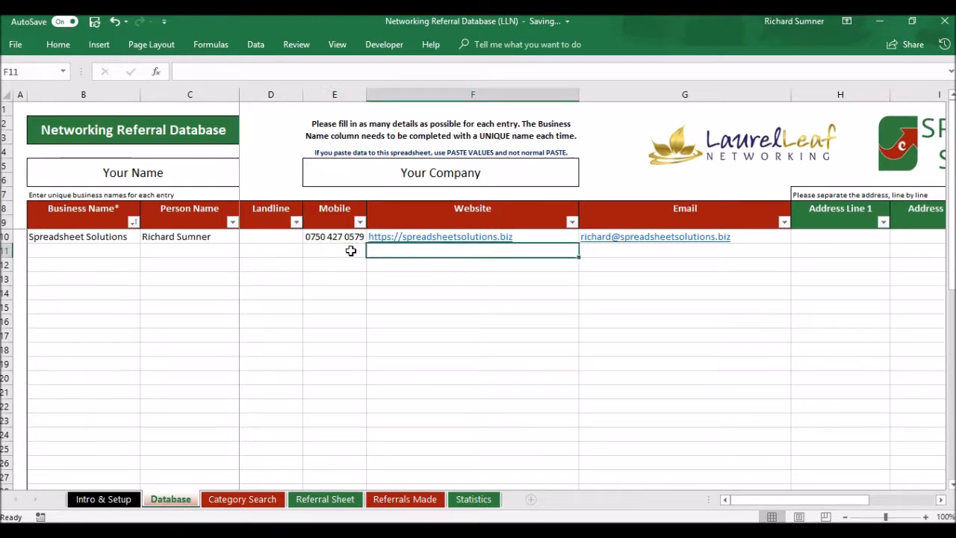
pyautogui.press('Tab')
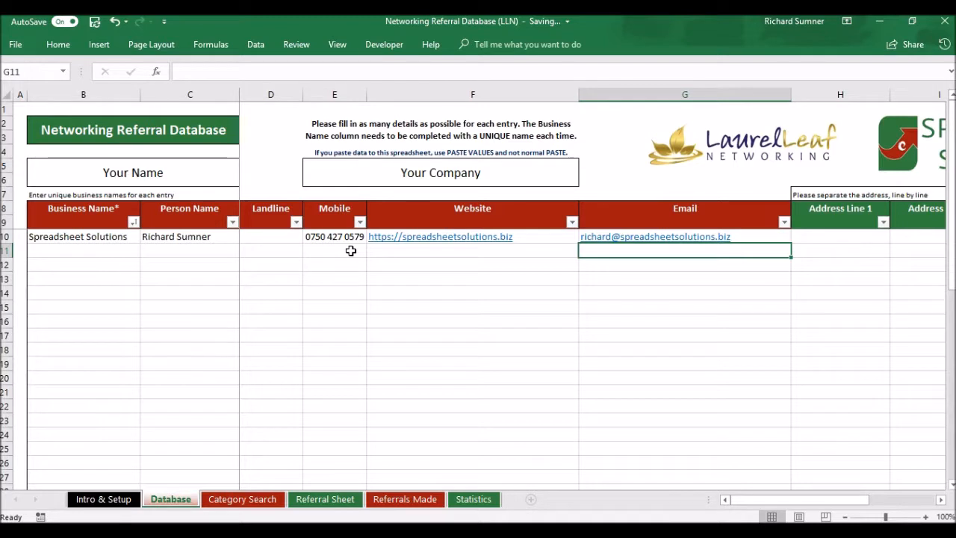
pyautogui.hotkey('shift', 'Tab')
pyautogui.hotkey('shift', 'Tab')
pyautogui.hotkey('shift', 'Tab')
pyautogui.hotkey('shift', 'Tab')
pyautogui.hotkey('shift', 'Tab')
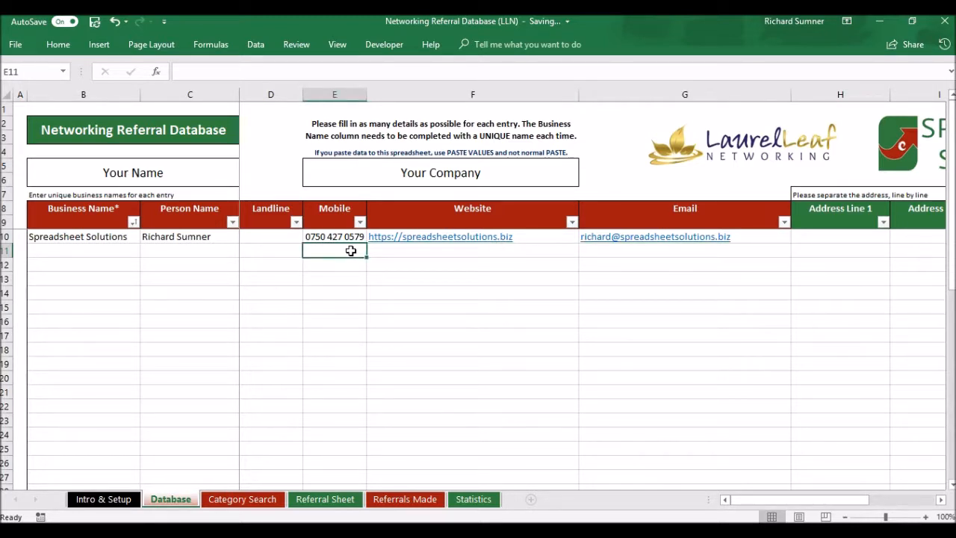
pyautogui.press('Tab')
pyautogui.press('Tab')
pyautogui.press('Tab')
pyautogui.press('Tab')
pyautogui.press('Tab')
pyautogui.press('Tab')
pyautogui.press('Tab')
pyautogui.press('Tab')
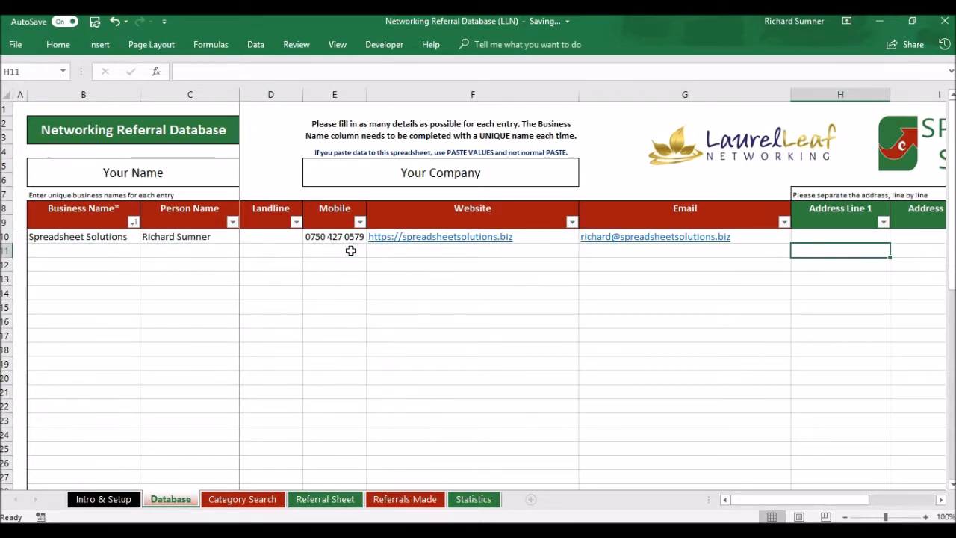
pyautogui.hotkey('shift', 'Tab')
pyautogui.hotkey('shift', 'Tab')
pyautogui.press('Tab')
pyautogui.hotkey('shift', 'Tab')
pyautogui.press('Tab')
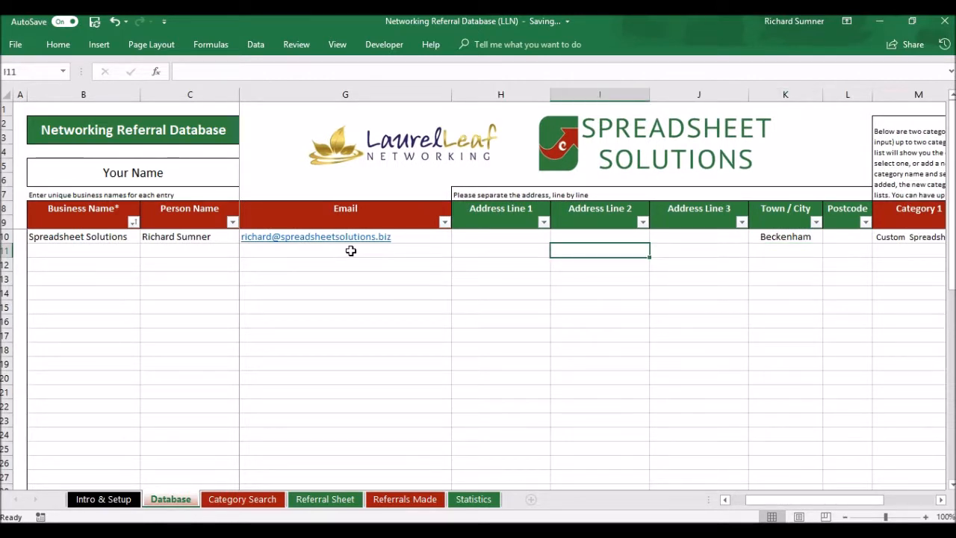
pyautogui.press('Tab')
pyautogui.press('Tab')
pyautogui.press('Tab')
pyautogui.hotkey('shift', 'Tab')
pyautogui.hotkey('shift', 'Tab')
pyautogui.hotkey('shift', 'Tab')
pyautogui.hotkey('shift', 'Tab')
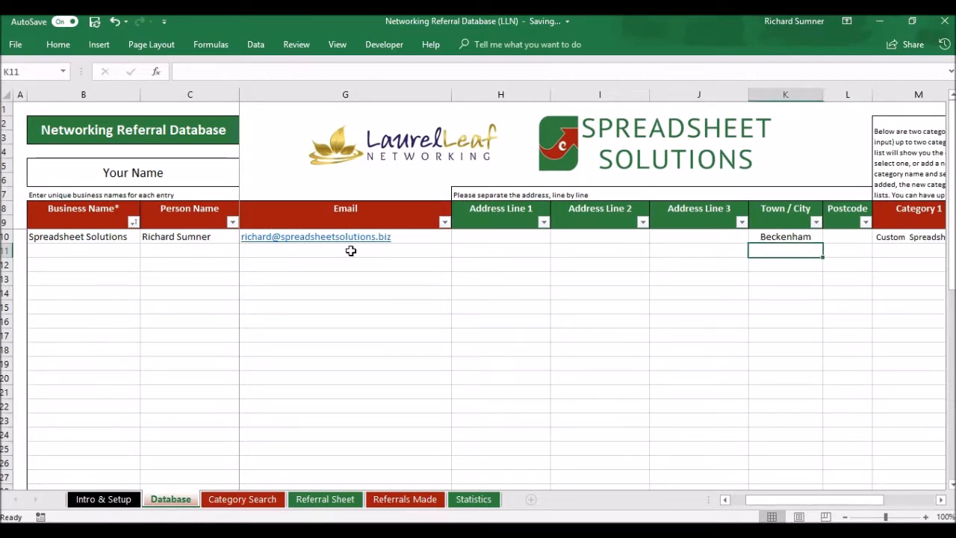
pyautogui.press('Tab')
pyautogui.press('Tab')
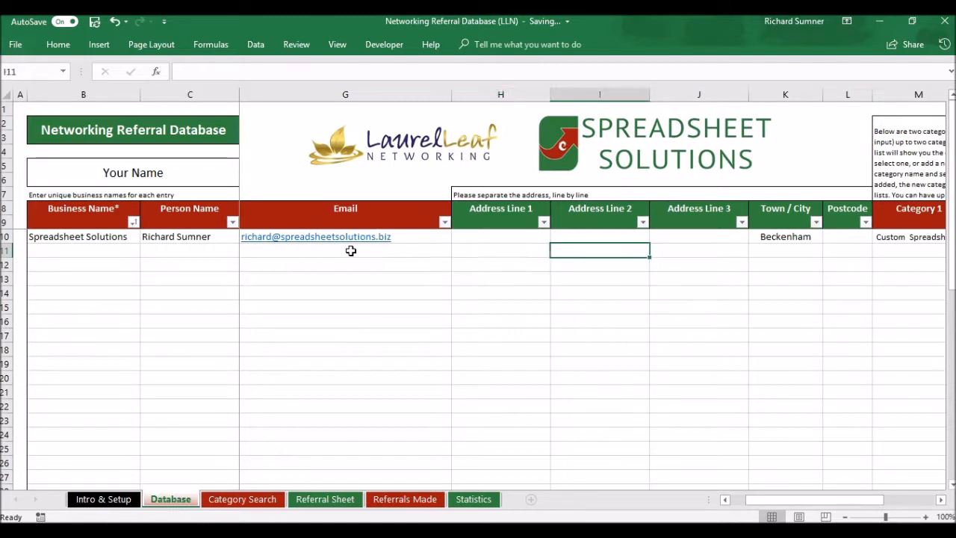
pyautogui.press('Tab')
pyautogui.press('Tab')
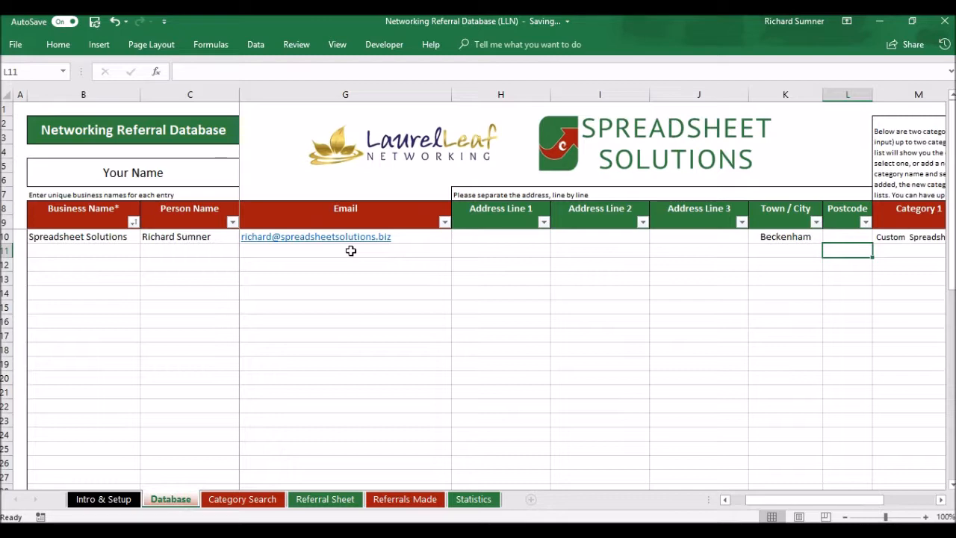
pyautogui.press('Tab')
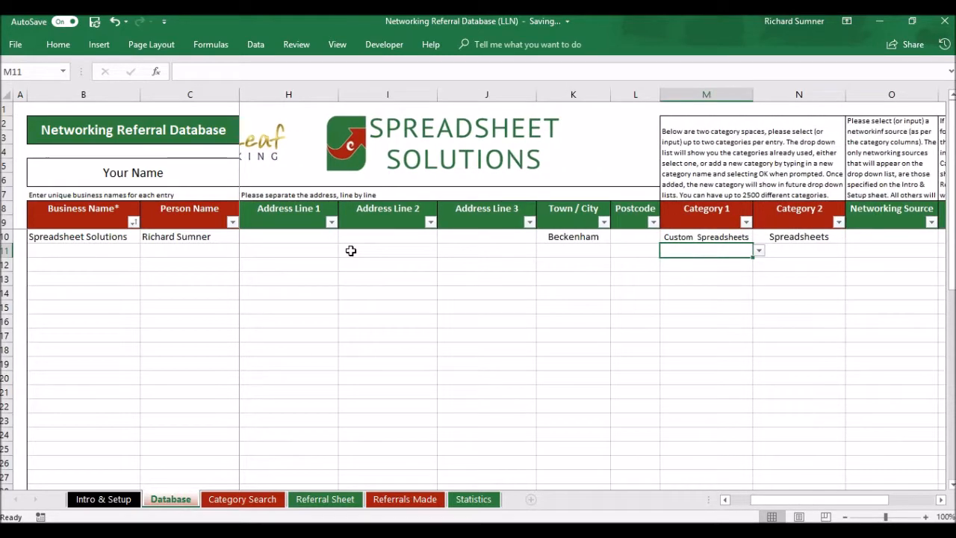
# Add the new category Accountant (typed 'Acoountant') to row 11's Category 1 cell
pyautogui.press('Tab')
pyautogui.press('Right')
pyautogui.press('Left')
pyautogui.press('Left')
pyautogui.press('Right')
pyautogui.press('Right')
pyautogui.press('Right')
pyautogui.press('Left')
pyautogui.press('Left')
pyautogui.press('Left')
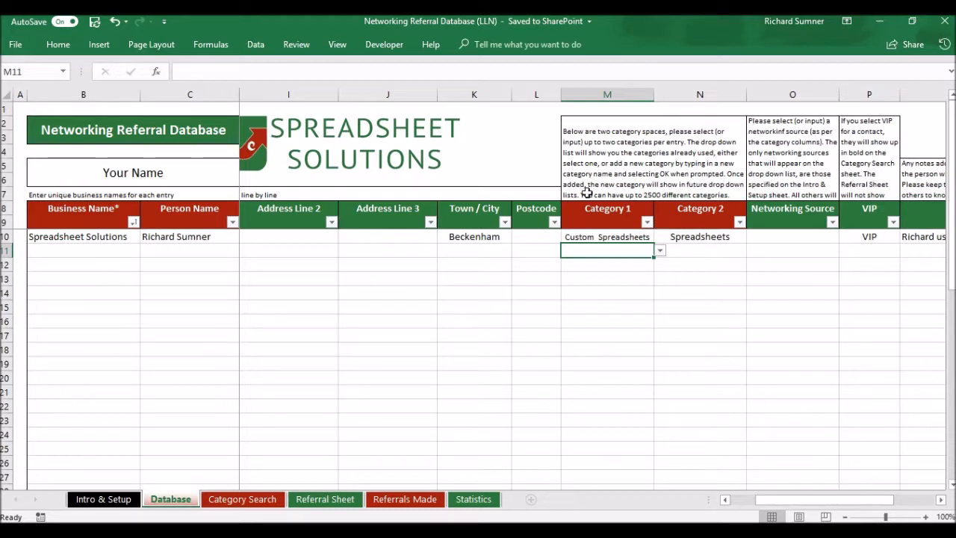
pyautogui.click(661, 252)
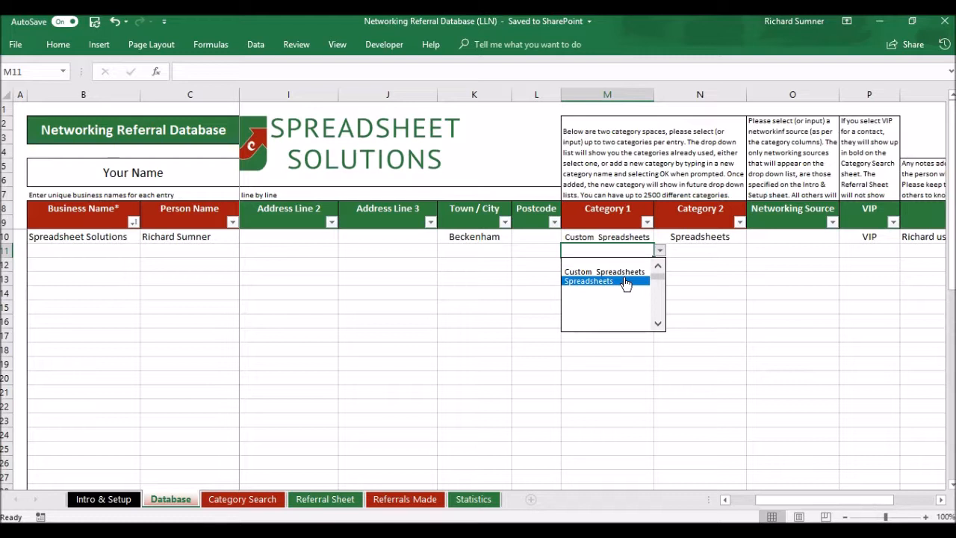
pyautogui.scroll(1, 627, 277)
pyautogui.click(628, 258)
pyautogui.write('A')
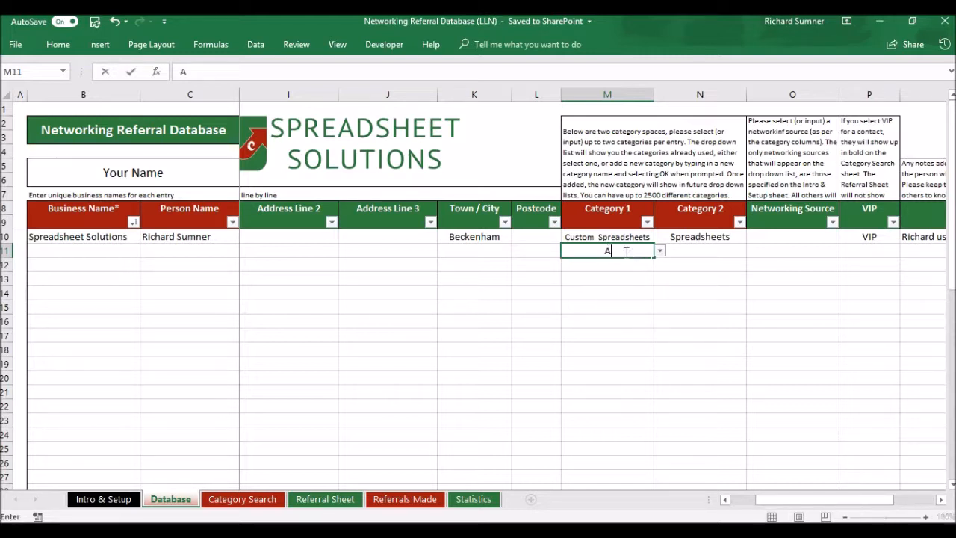
pyautogui.write('coountant')
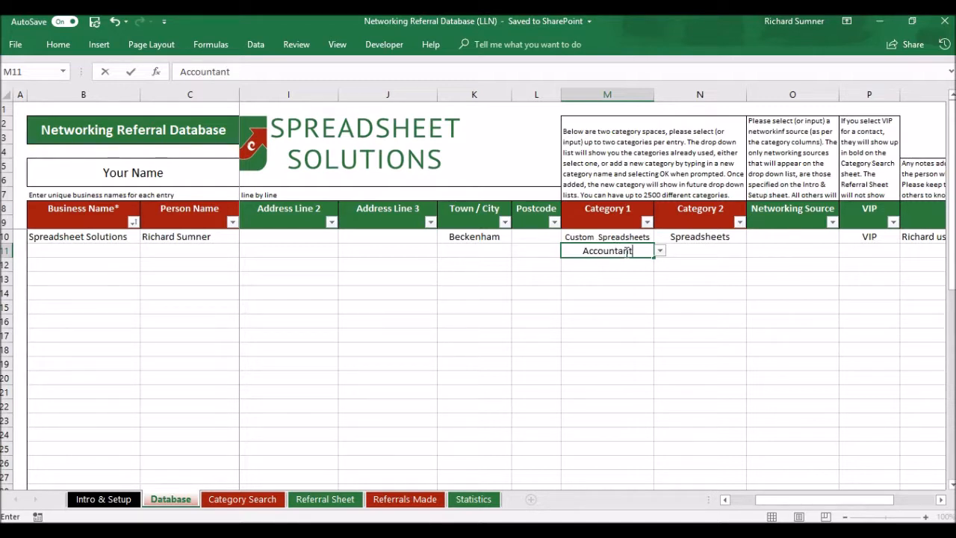
pyautogui.press('Return')
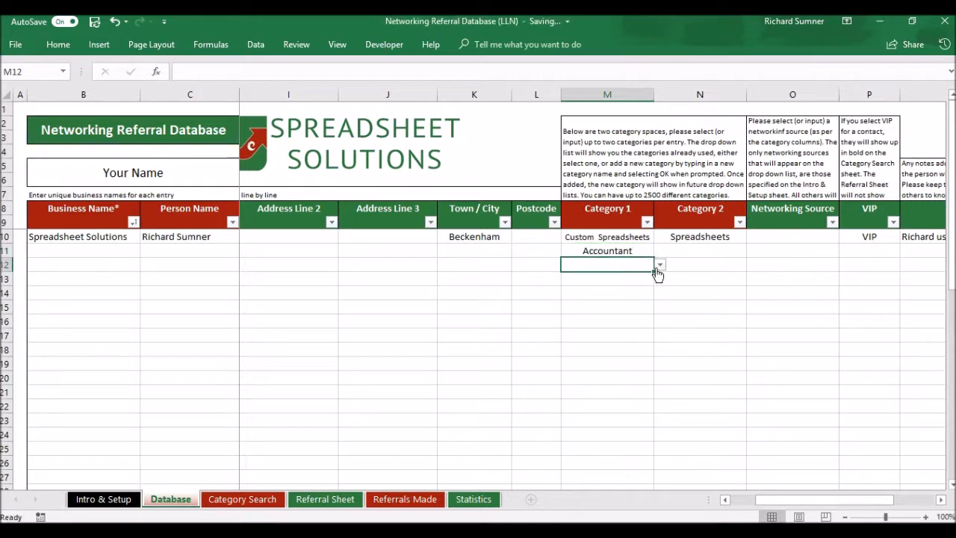
# Verify Accountant now appears among the category choices in row 12's dropdown
pyautogui.click(660, 268)
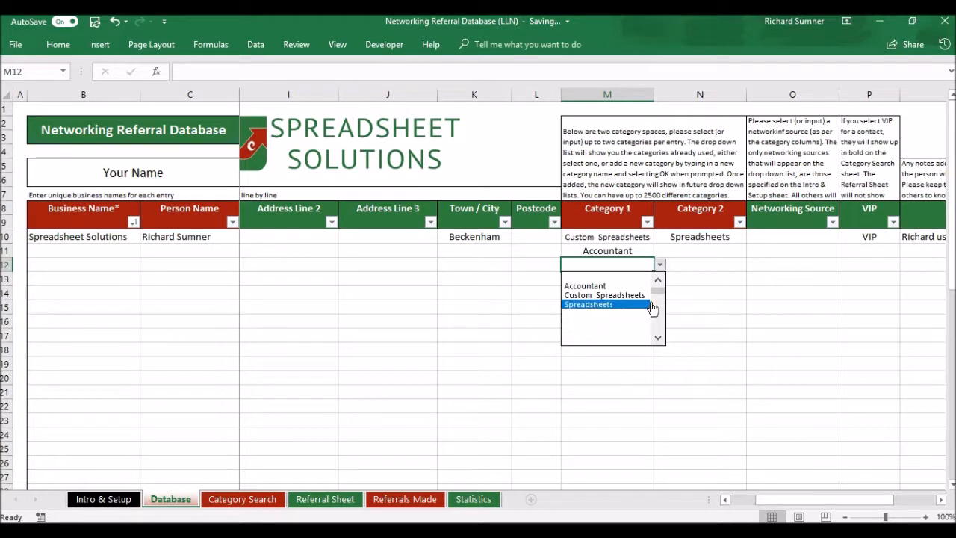
pyautogui.click(704, 290)
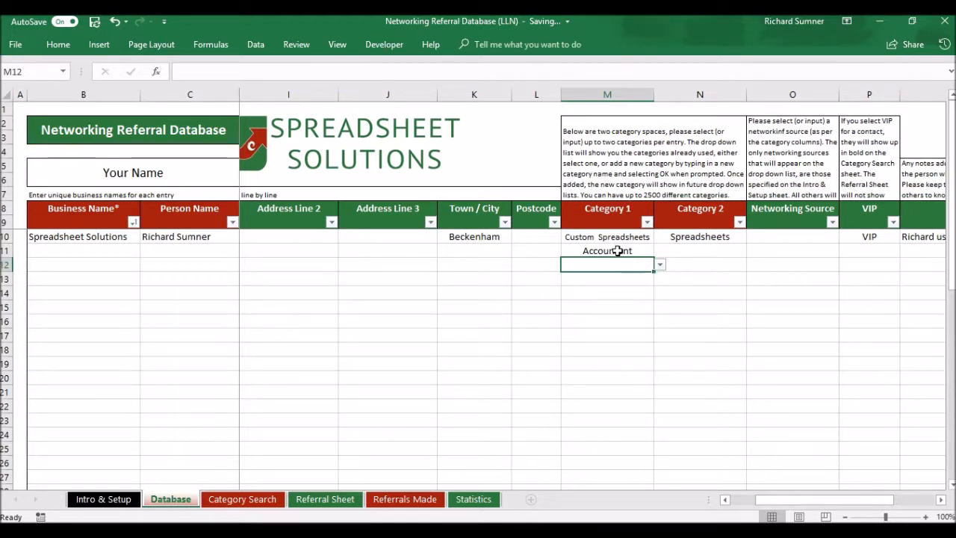
pyautogui.click(658, 266)
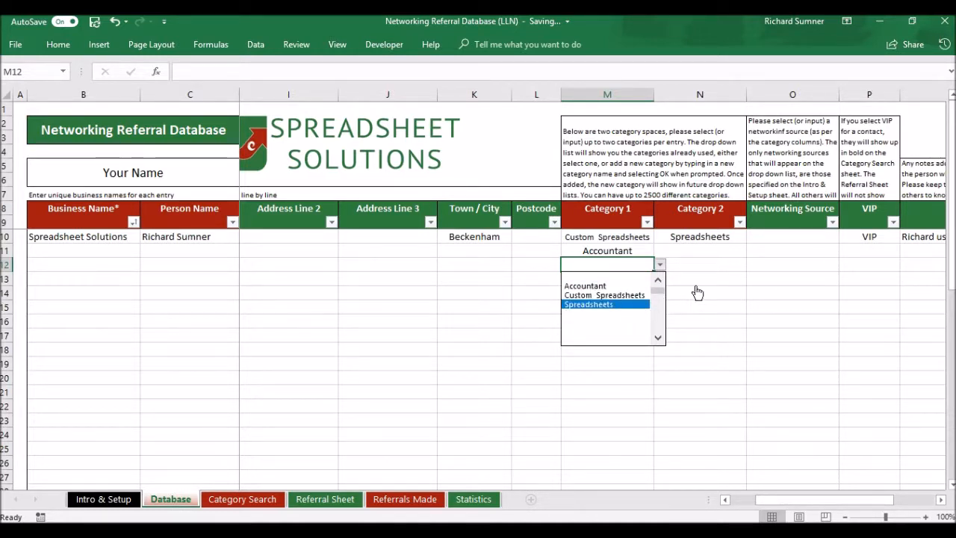
pyautogui.click(625, 264)
# Delete Accountant from row 11's Category 1, leaving the cell empty, and review the row's category cells
pyautogui.click(616, 254)
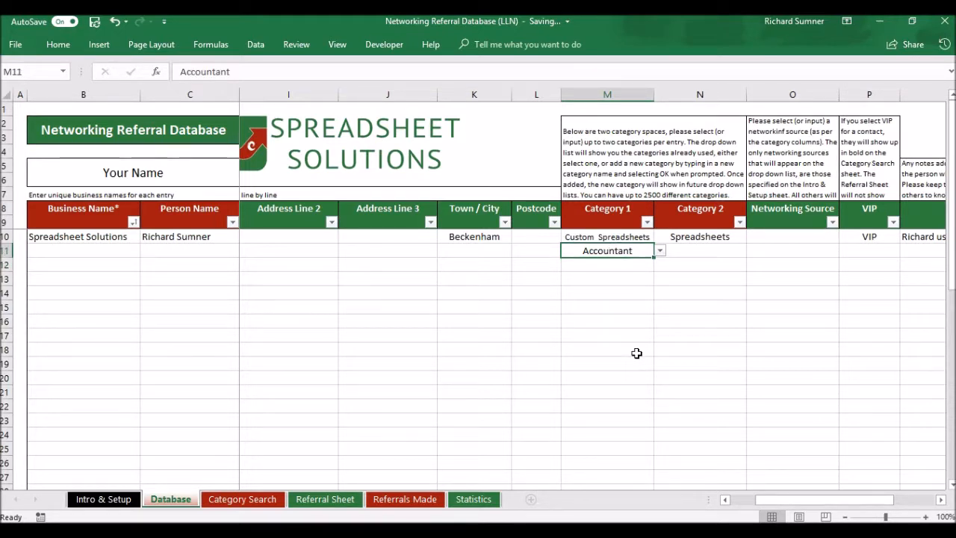
pyautogui.press('BackSpace')
pyautogui.press('Return')
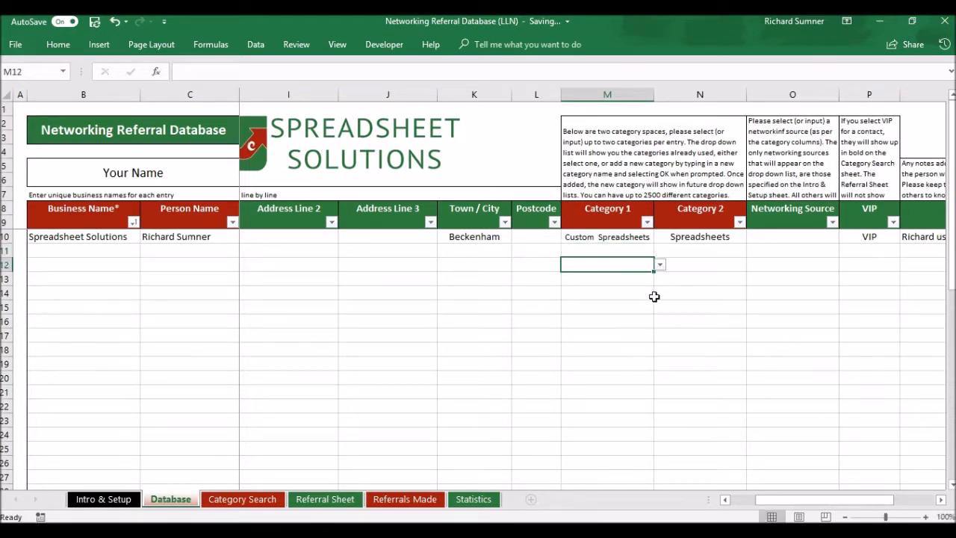
pyautogui.click(715, 254)
pyautogui.press('Left')
pyautogui.press('Right')
pyautogui.press('Right')
pyautogui.press('Left')
pyautogui.press('Left')
pyautogui.press('Left')
pyautogui.press('Right')
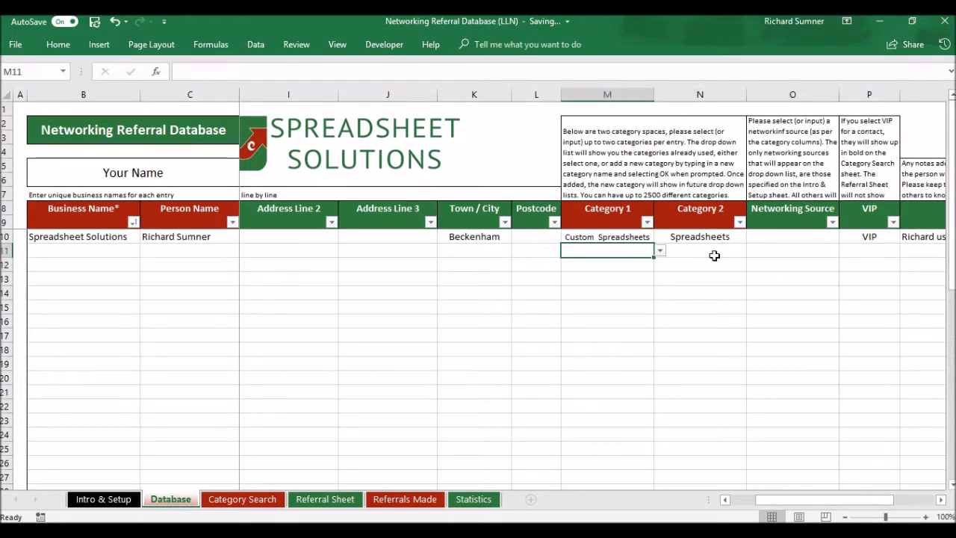
pyautogui.press('Right')
pyautogui.press('Left')
pyautogui.press('Left')
pyautogui.press('Right')
pyautogui.press('Right')
pyautogui.press('Left')
pyautogui.press('Right')
pyautogui.press('Left')
pyautogui.press('Right')
pyautogui.press('Left')
# Set the first entry's Networking Source to Laurel Leaf Networking
pyautogui.press('Right')
pyautogui.press('Right')
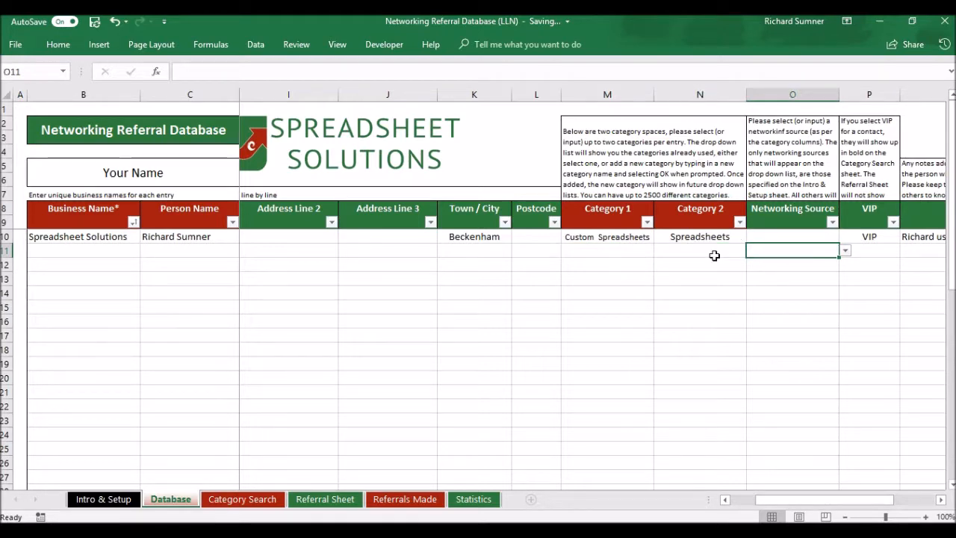
pyautogui.press('Right')
pyautogui.press('Right')
pyautogui.press('Right')
pyautogui.press('Left')
pyautogui.press('Left')
pyautogui.press('Left')
pyautogui.press('Left')
pyautogui.press('Left')
pyautogui.press('Right')
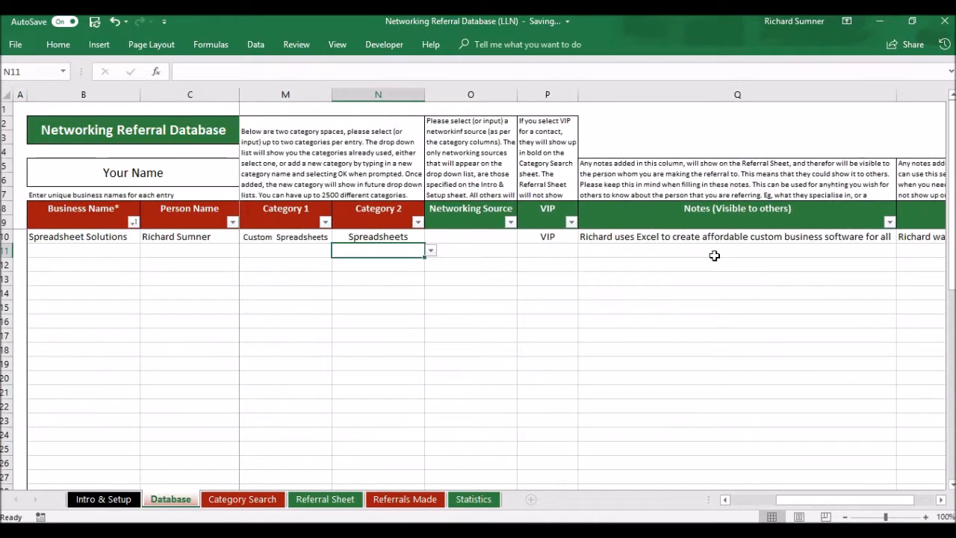
pyautogui.press('Right')
pyautogui.click(507, 238)
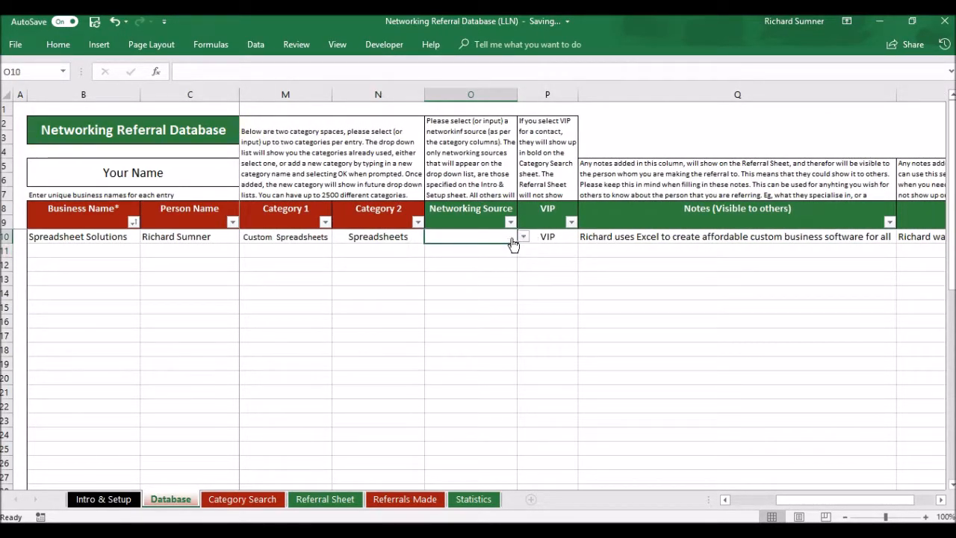
pyautogui.click(523, 238)
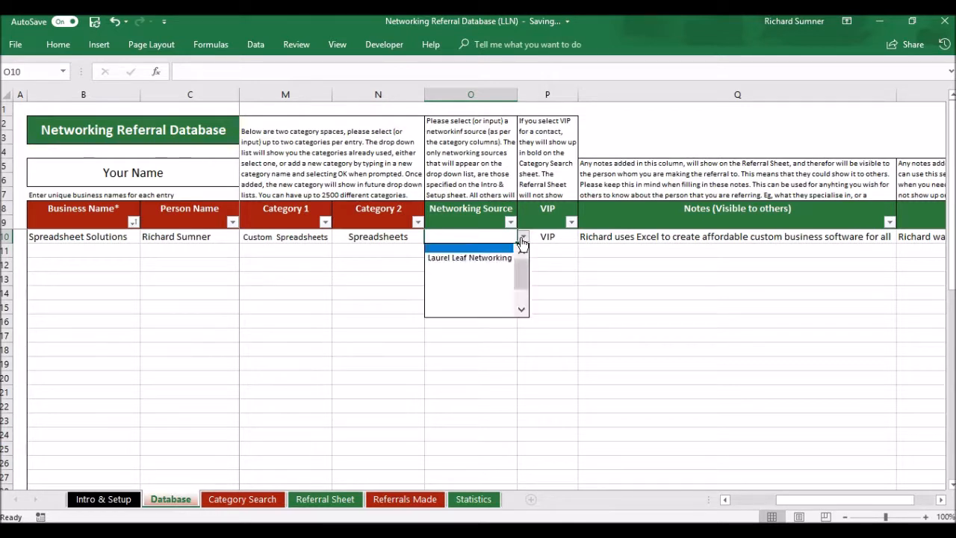
pyautogui.click(505, 258)
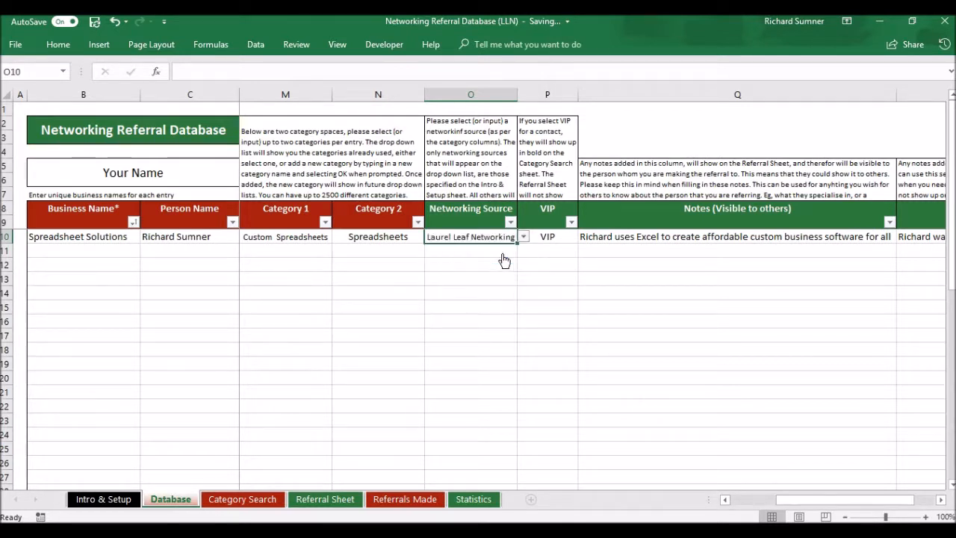
pyautogui.click(562, 293)
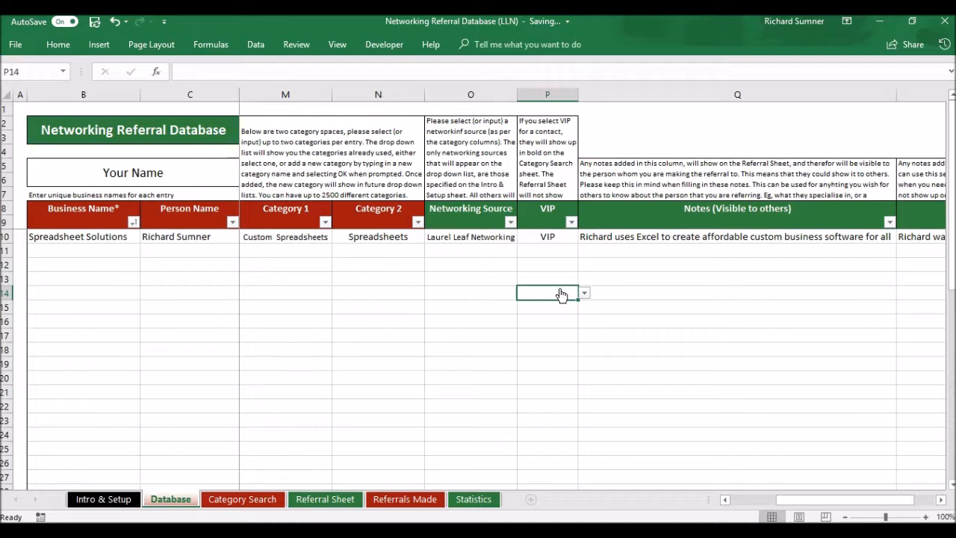
# Set the Spreadsheet Solutions entry's VIP cell to VIP
pyautogui.click(558, 236)
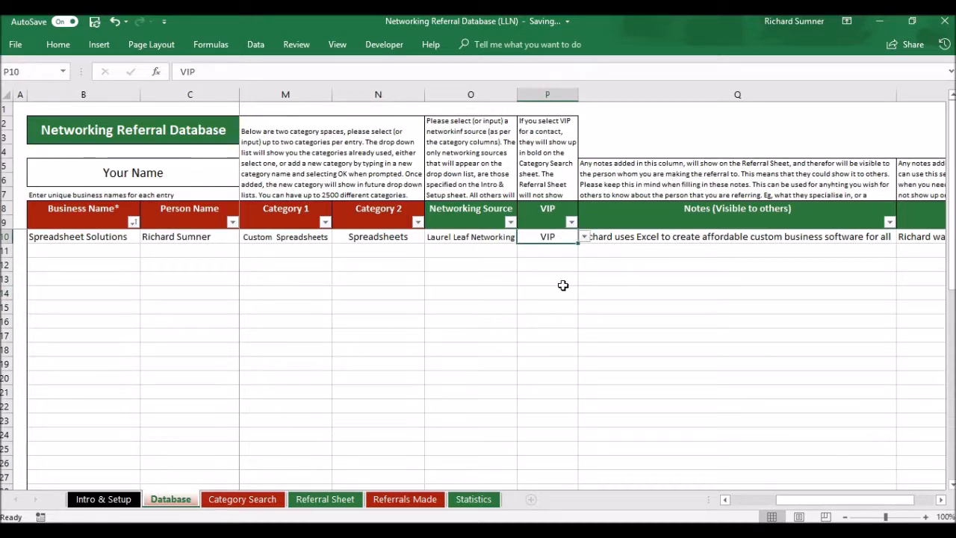
pyautogui.click(582, 238)
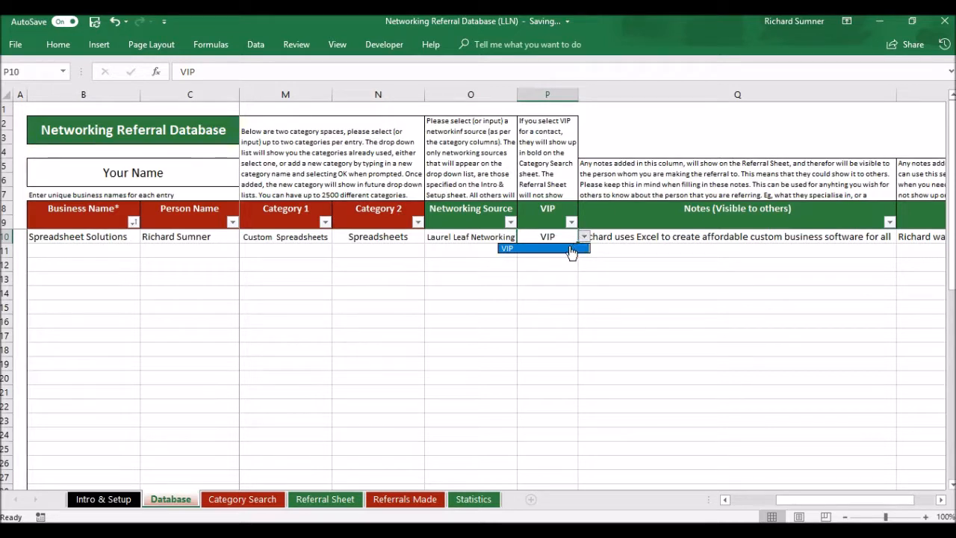
pyautogui.click(570, 250)
pyautogui.press('BackSpace')
pyautogui.press('Return')
pyautogui.click(562, 237)
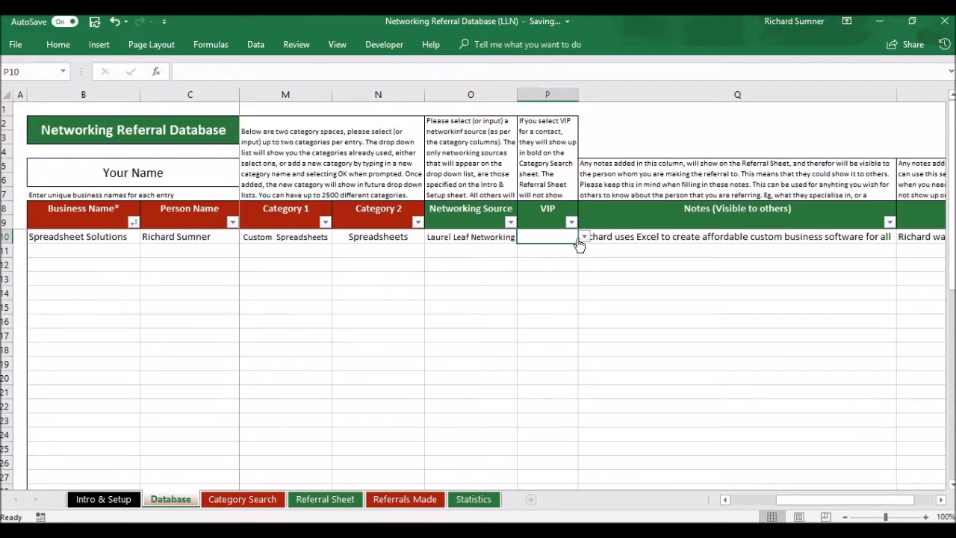
pyautogui.click(585, 238)
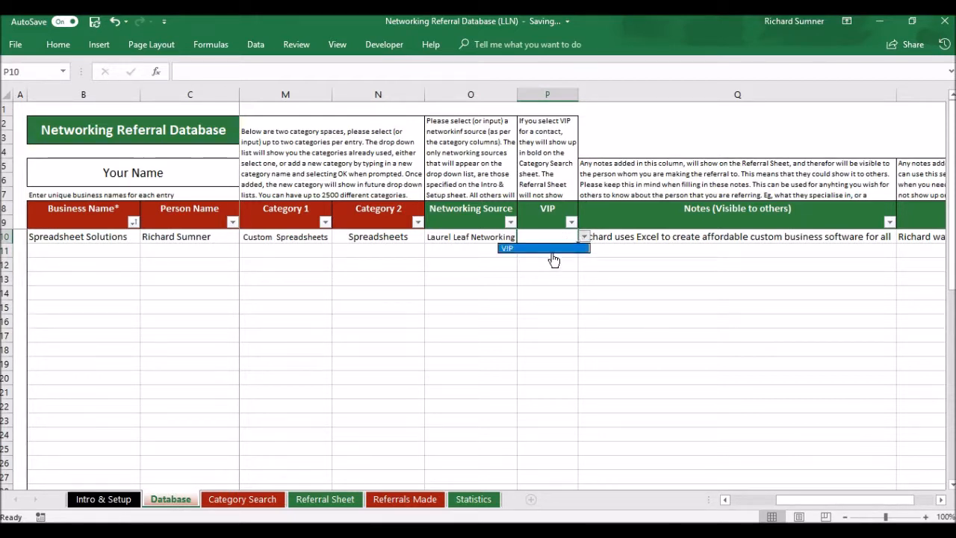
pyautogui.click(544, 248)
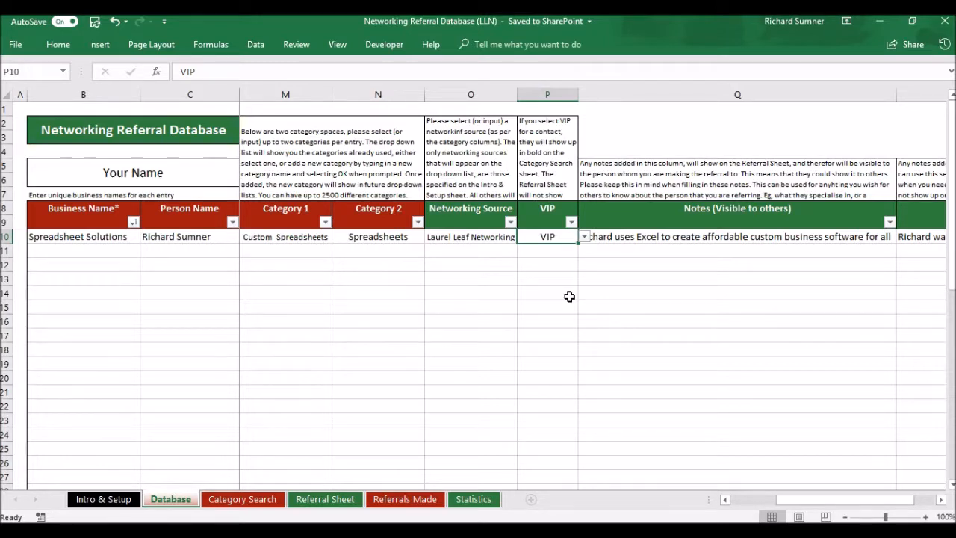
pyautogui.click(613, 250)
pyautogui.press('Tab')
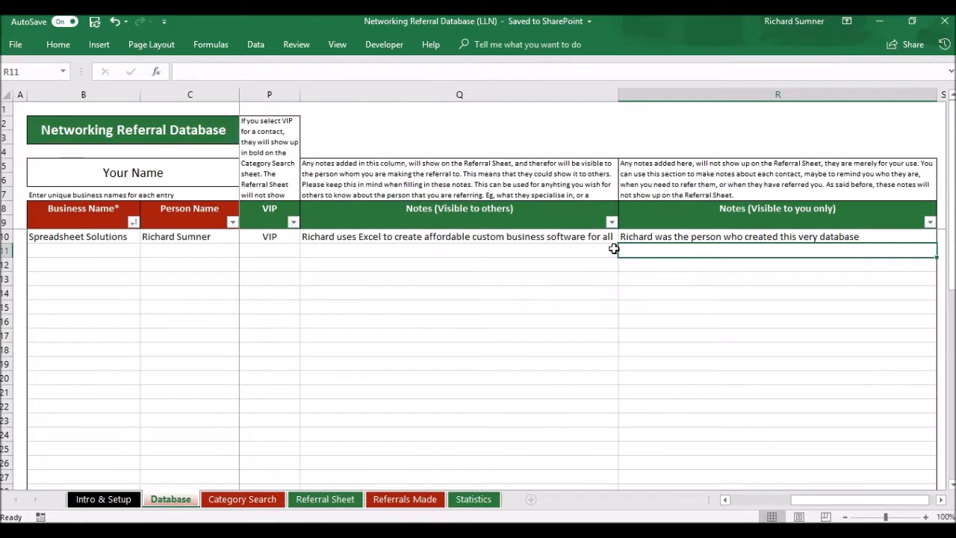
pyautogui.click(614, 250)
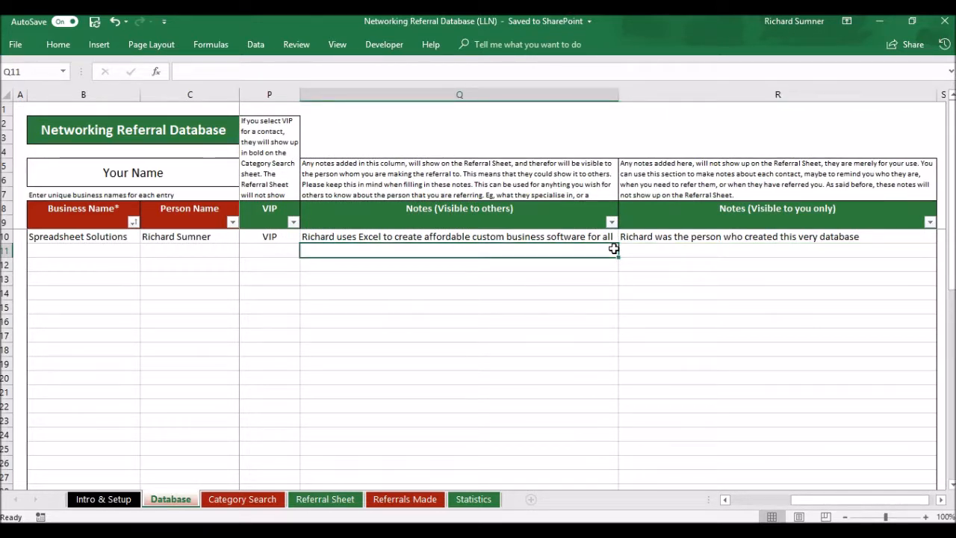
pyautogui.press('Up')
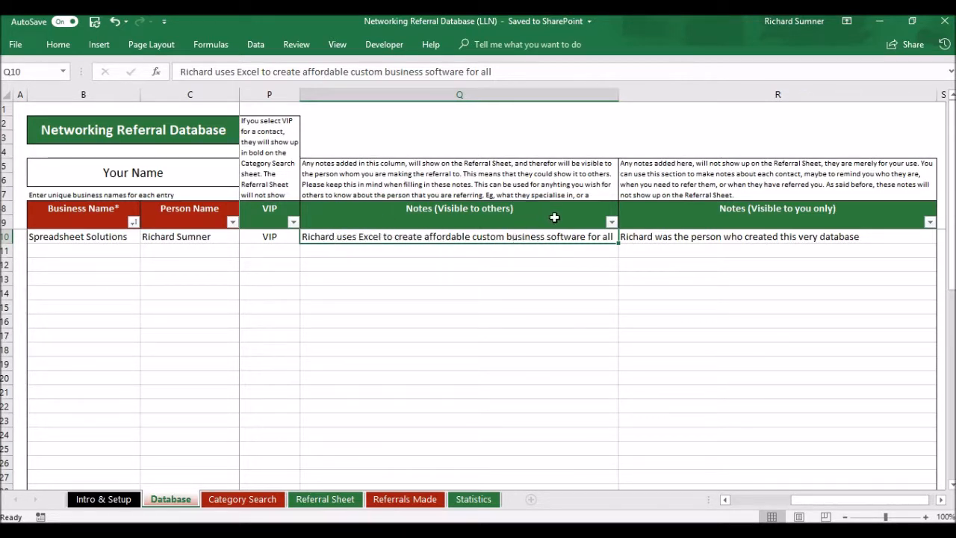
pyautogui.click(683, 236)
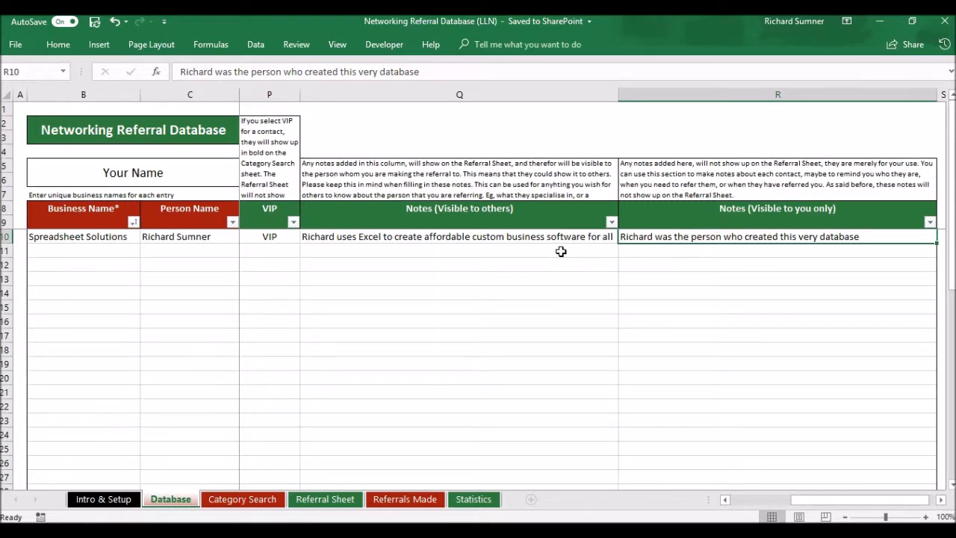
pyautogui.press('Left')
pyautogui.press('Left')
pyautogui.press('Left')
pyautogui.press('Left')
pyautogui.press('Left')
pyautogui.press('Left')
pyautogui.press('Left')
pyautogui.press('Left')
pyautogui.press('Left')
pyautogui.press('Left')
pyautogui.press('Left')
pyautogui.press('Left')
pyautogui.press('Left')
pyautogui.press('Left')
pyautogui.press('Left')
pyautogui.press('Left')
pyautogui.press('Left')
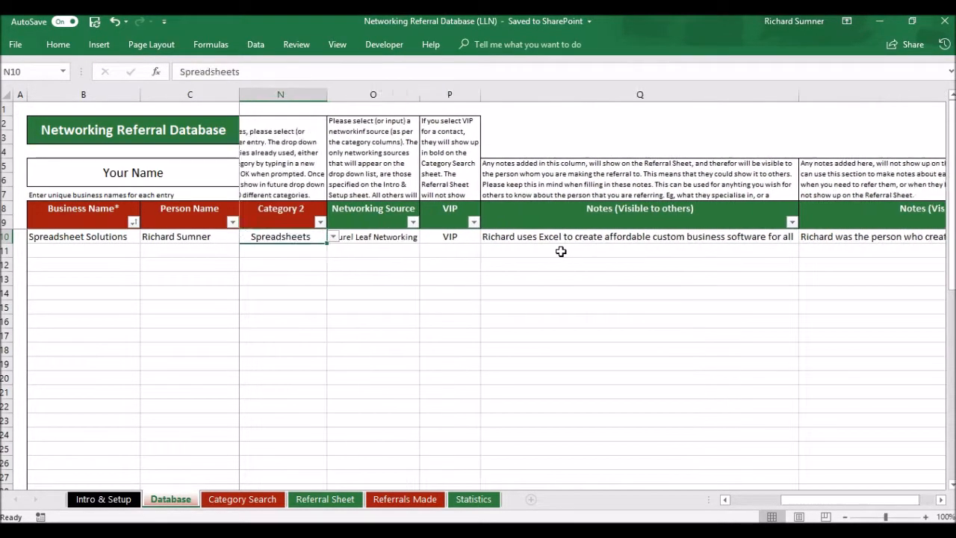
pyautogui.press('Right')
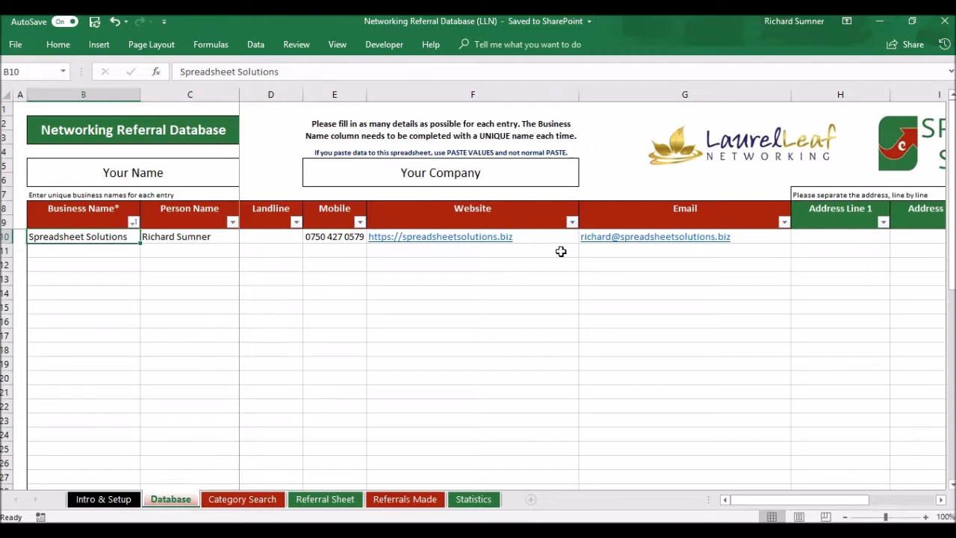
pyautogui.press('Down')
pyautogui.hotkey('ctrl', 'Down')
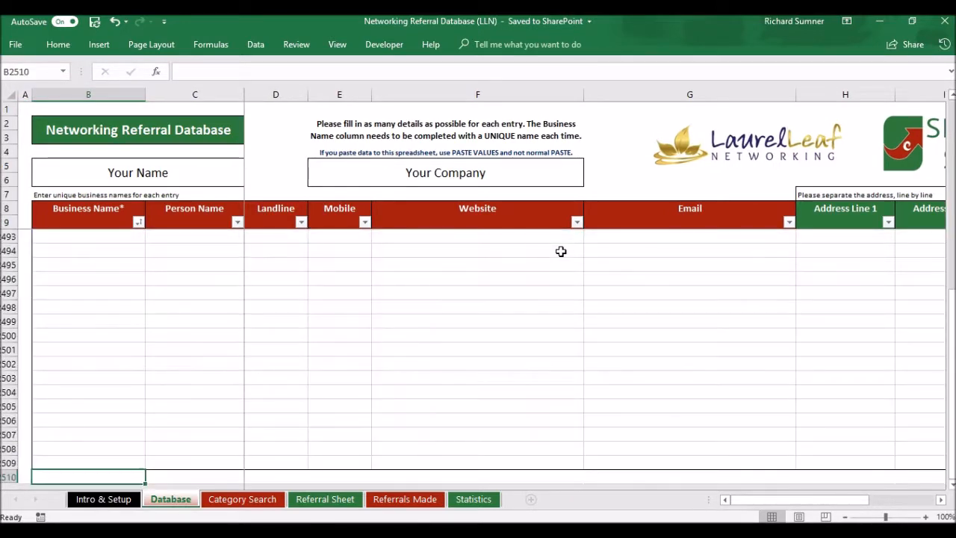
pyautogui.hotkey('ctrl', 'Up')
pyautogui.hotkey('ctrl', 'Up')
pyautogui.hotkey('ctrl', 'Up')
pyautogui.hotkey('ctrl', 'Up')
pyautogui.hotkey('ctrl', 'Left')
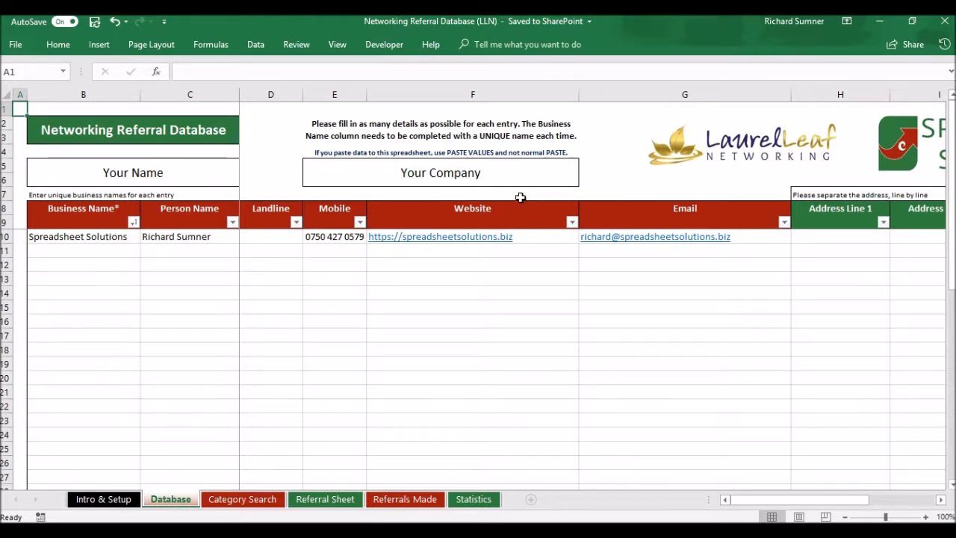
pyautogui.click(131, 249)
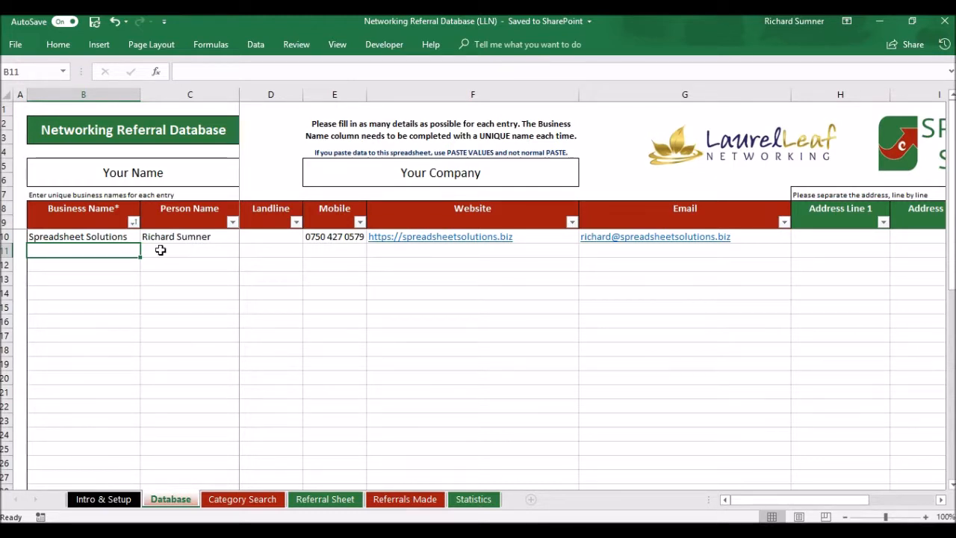
# Check the Business Name and Person Name filters, then select Category Search's empty category box
pyautogui.click(133, 223)
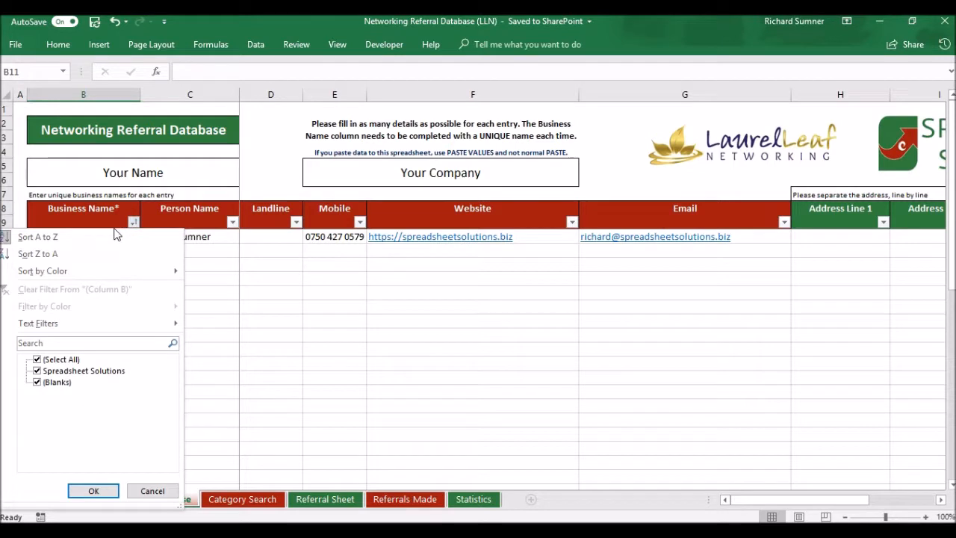
pyautogui.click(246, 284)
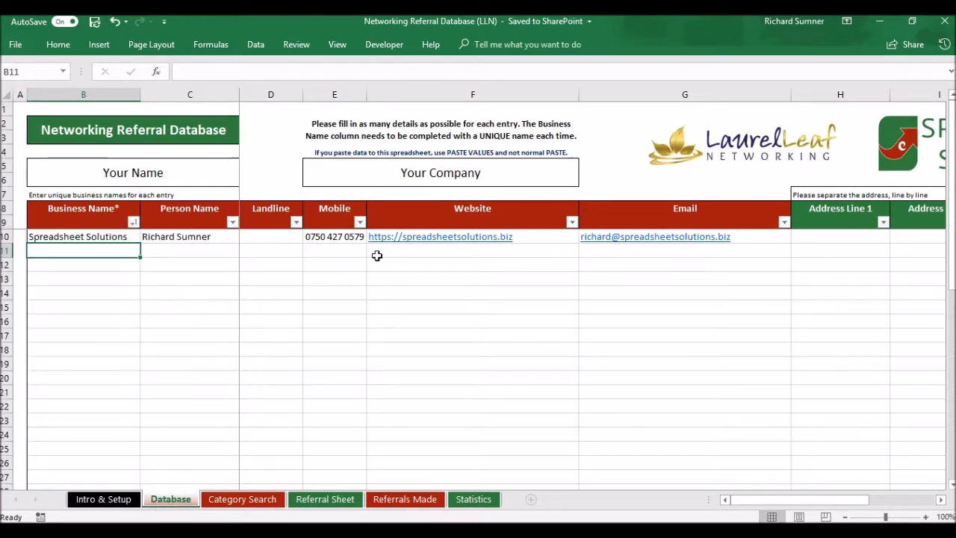
pyautogui.click(232, 224)
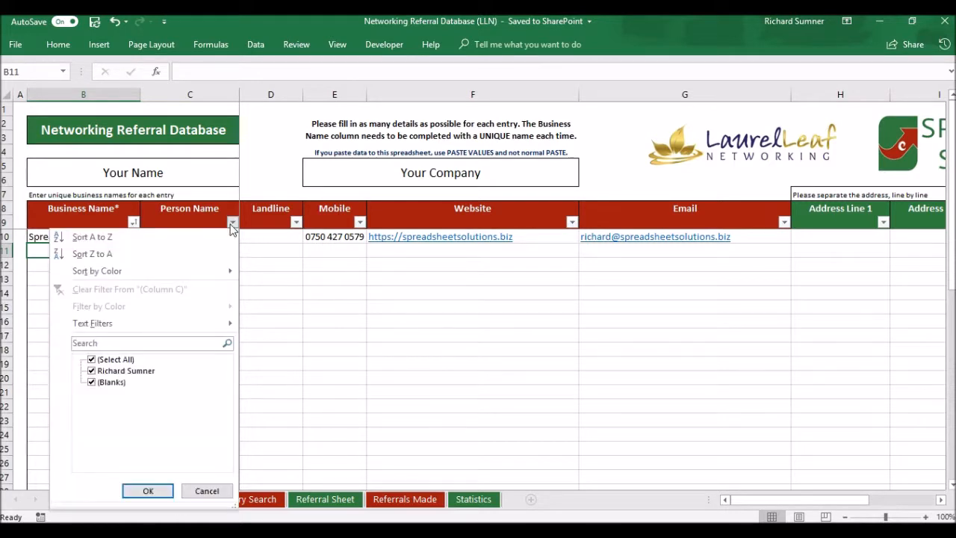
pyautogui.click(237, 245)
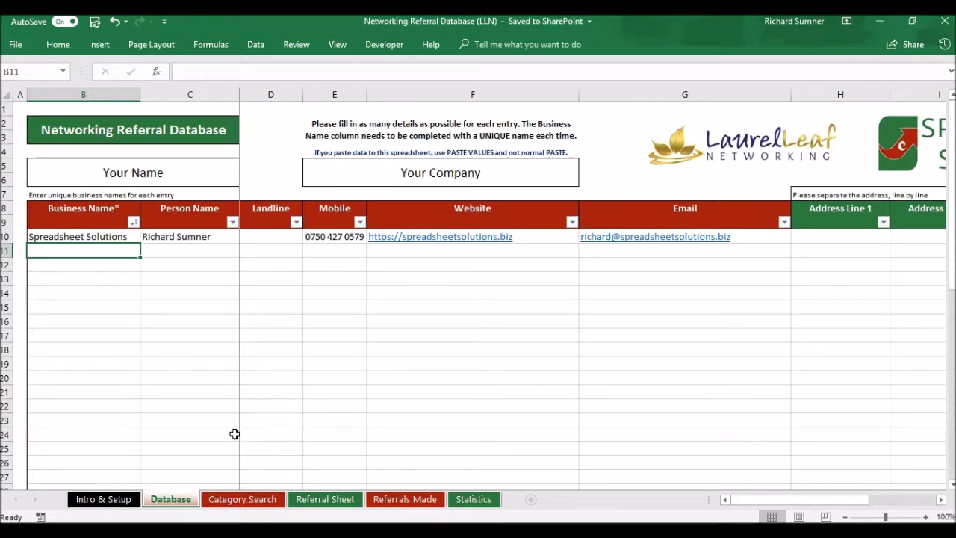
pyautogui.click(242, 499)
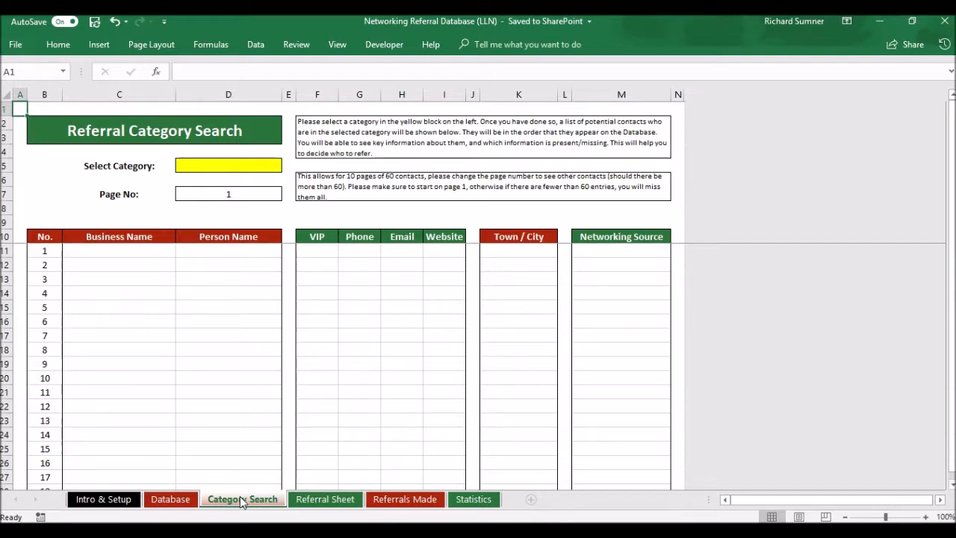
pyautogui.click(228, 164)
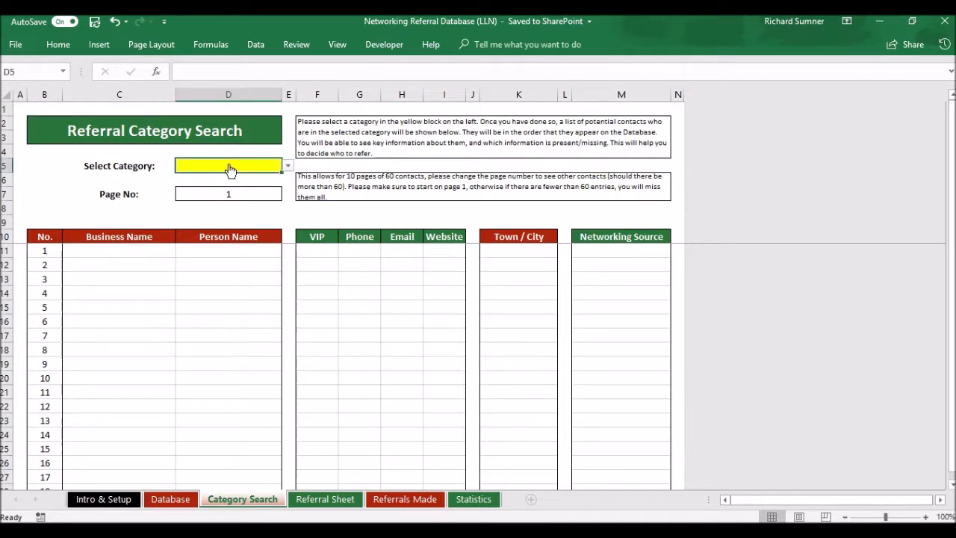
# Choose Spreadsheets in the D5 category box to list Spreadsheet Solutions
pyautogui.click(288, 167)
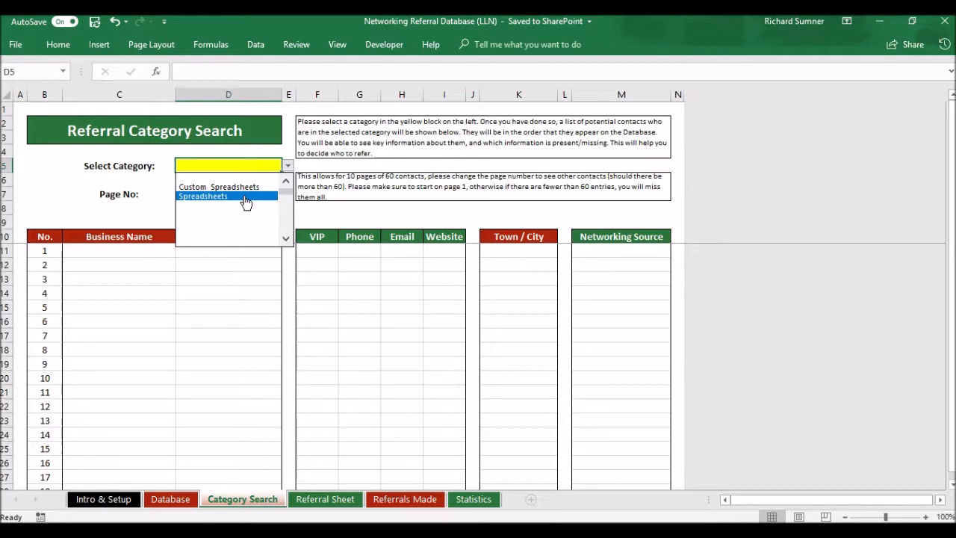
pyautogui.click(247, 197)
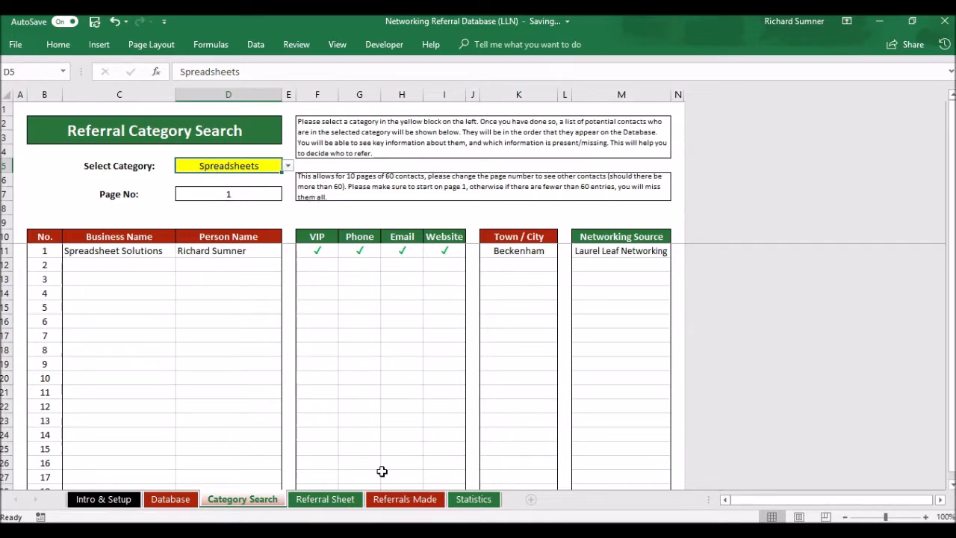
pyautogui.click(326, 499)
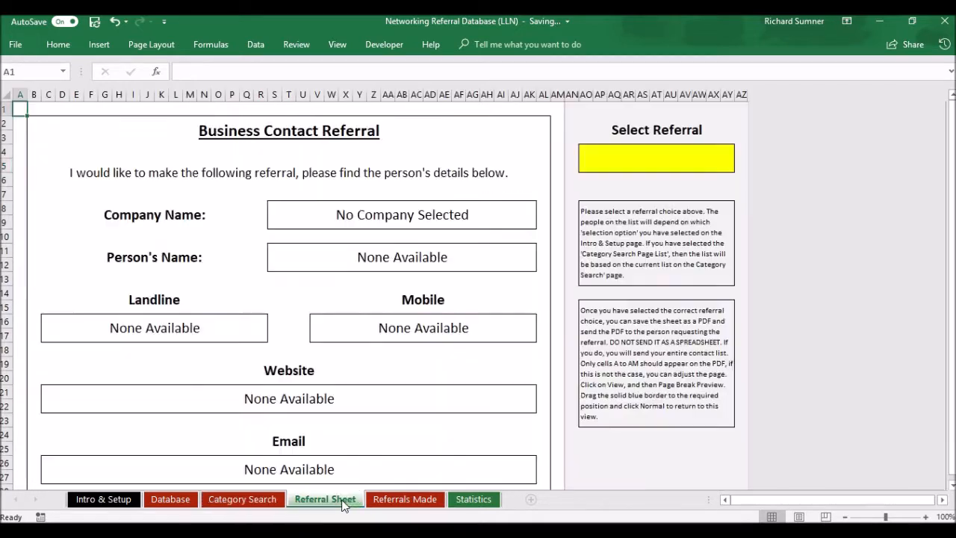
pyautogui.click(663, 157)
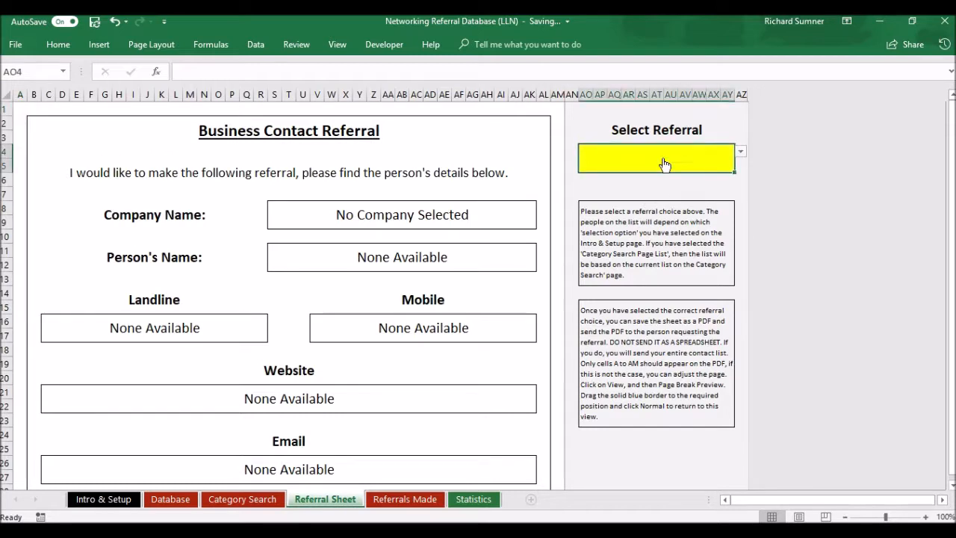
pyautogui.click(742, 156)
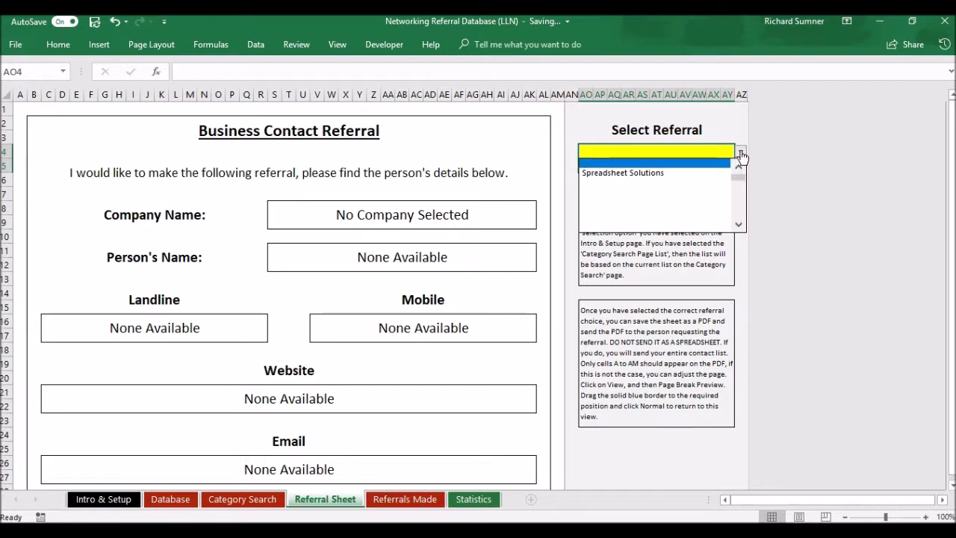
pyautogui.click(689, 162)
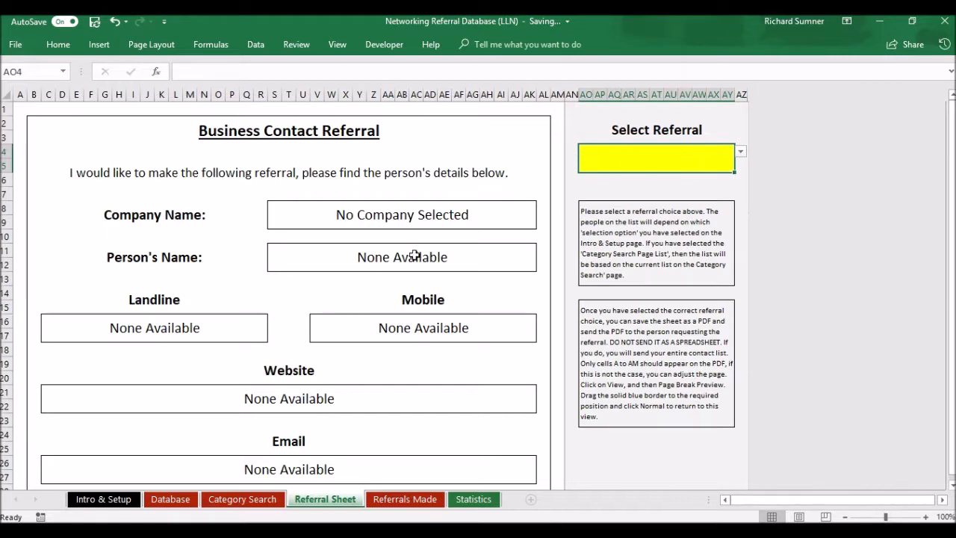
pyautogui.click(242, 500)
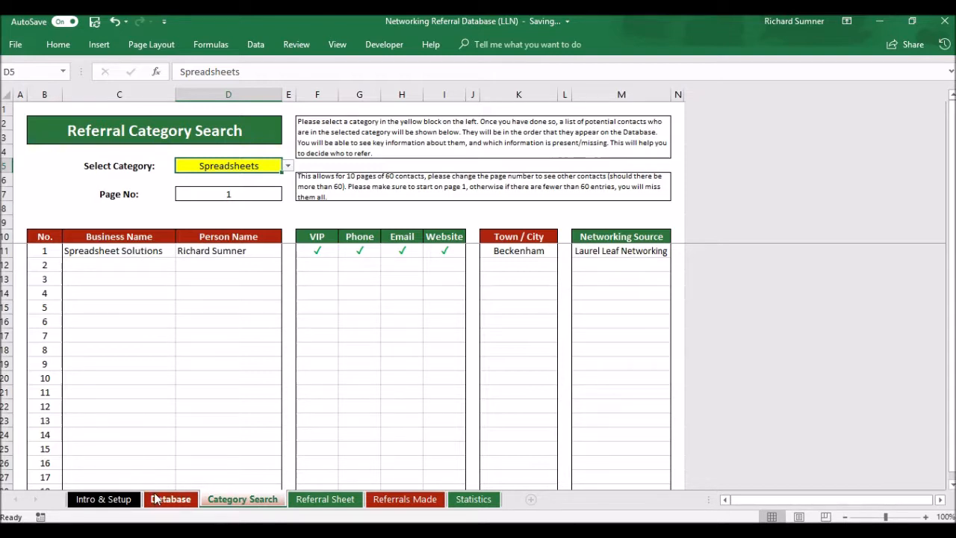
pyautogui.click(160, 499)
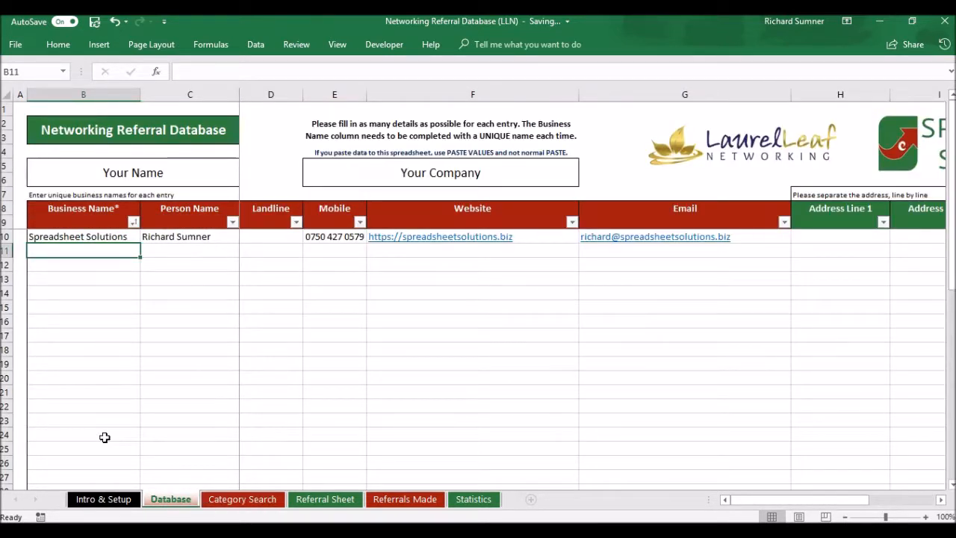
pyautogui.click(133, 508)
pyautogui.scroll(-5, 590, 336)
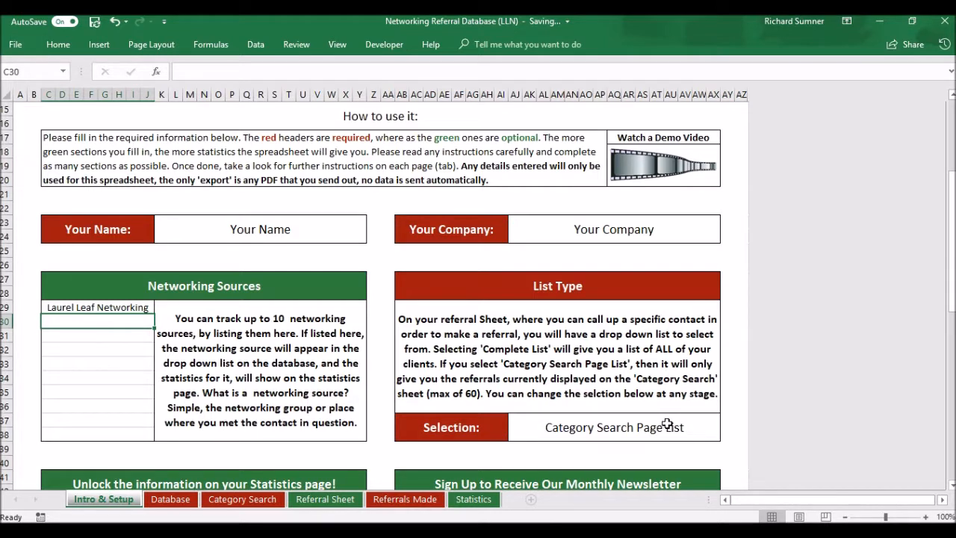
pyautogui.click(678, 427)
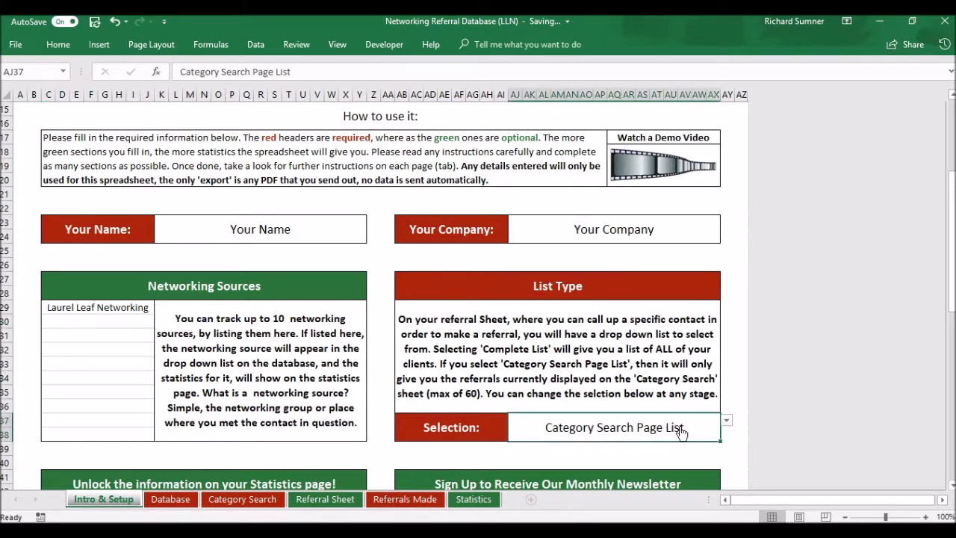
pyautogui.click(725, 421)
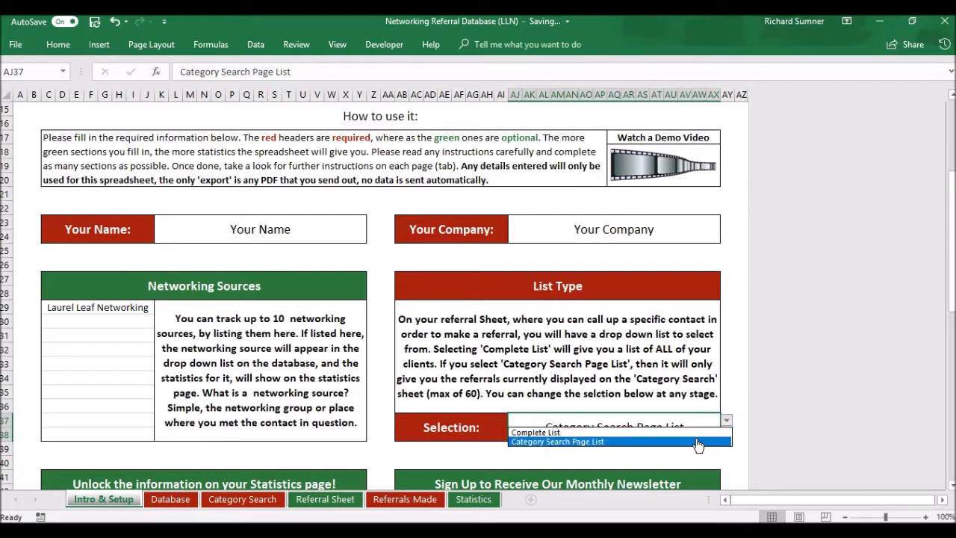
pyautogui.click(697, 442)
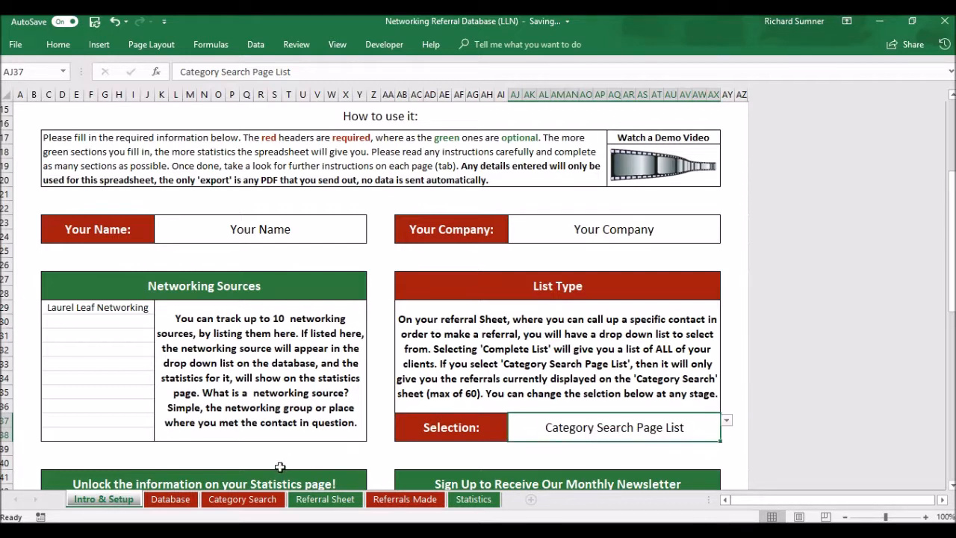
pyautogui.click(243, 500)
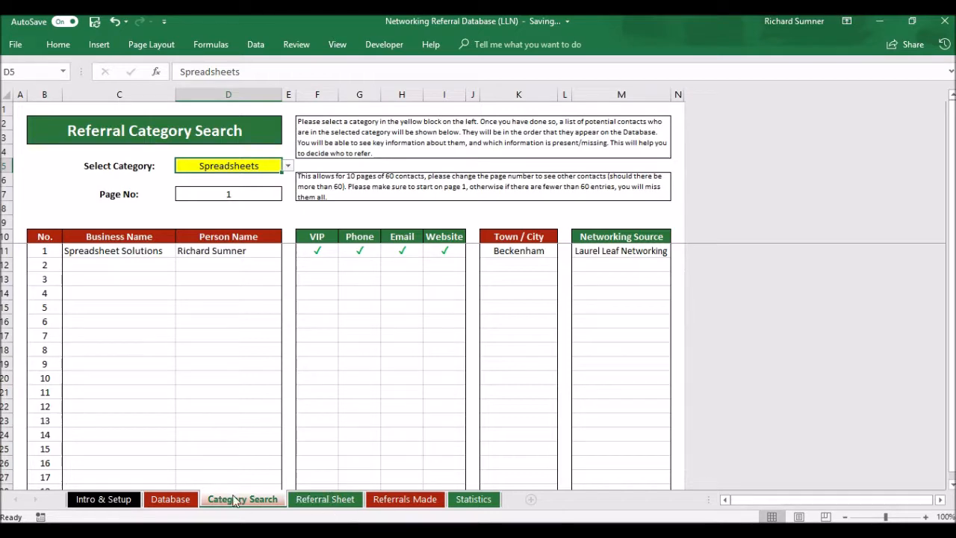
# Choose Spreadsheet Solutions in the Referral Sheet's Select Referral dropdown
pyautogui.click(300, 499)
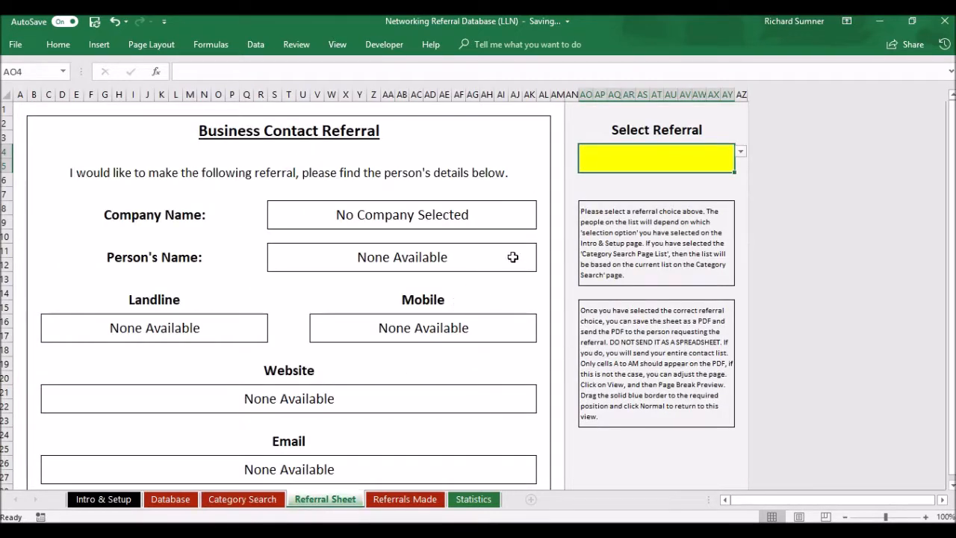
pyautogui.click(741, 152)
pyautogui.click(742, 155)
pyautogui.click(252, 507)
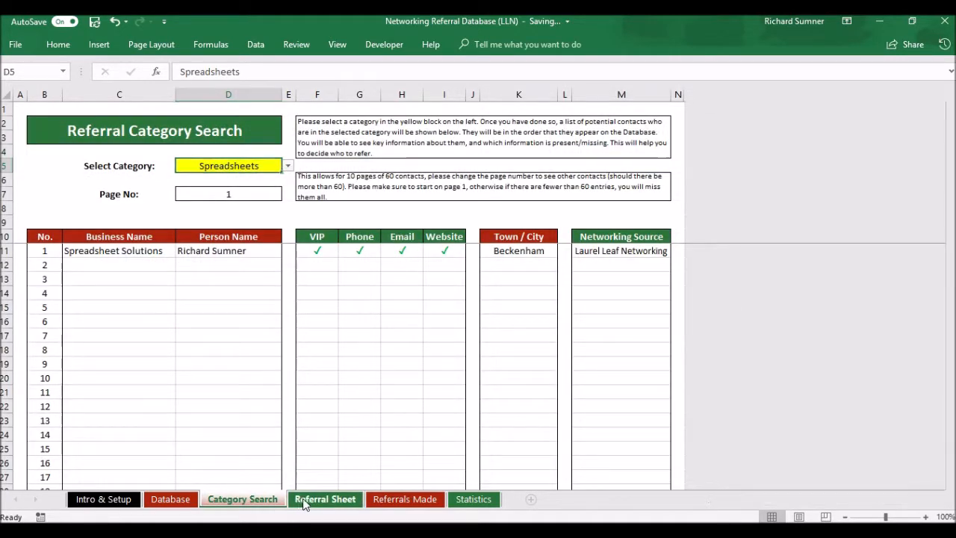
pyautogui.click(323, 499)
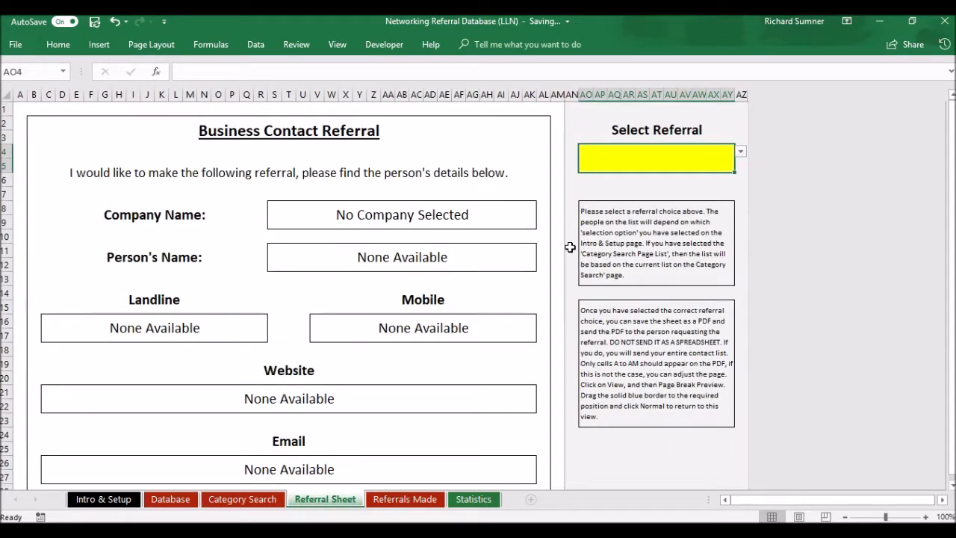
pyautogui.click(740, 152)
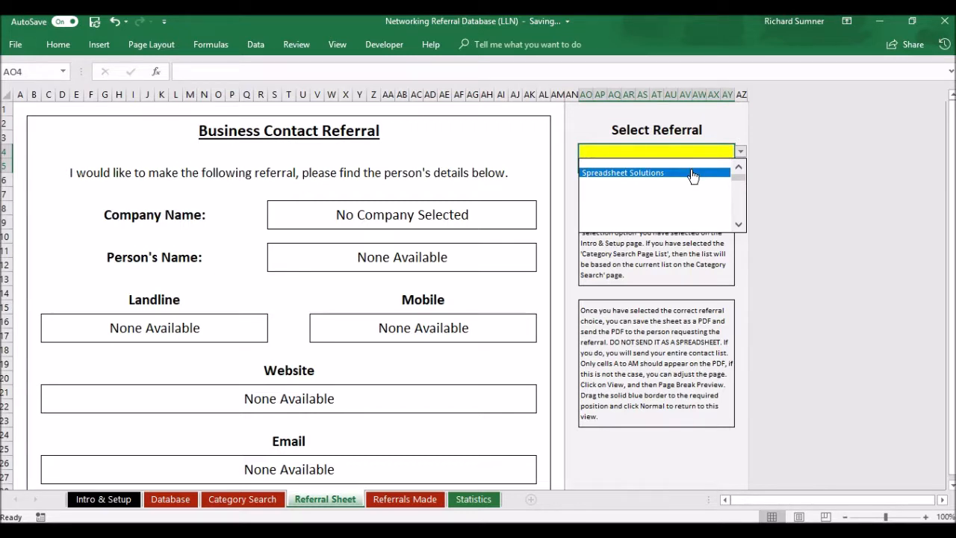
pyautogui.click(693, 173)
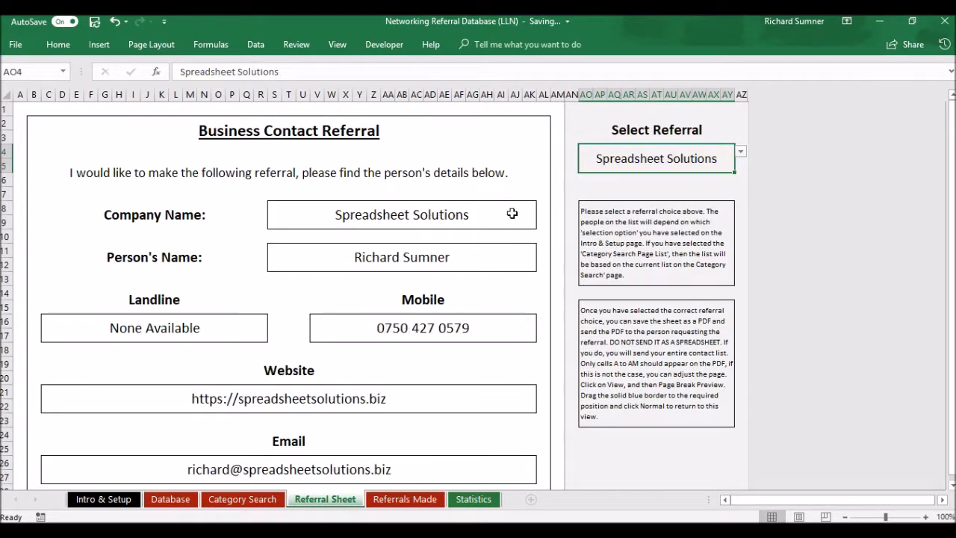
# Scroll down through the filled Business Contact Referral form and back up
pyautogui.scroll(-1, 357, 287)
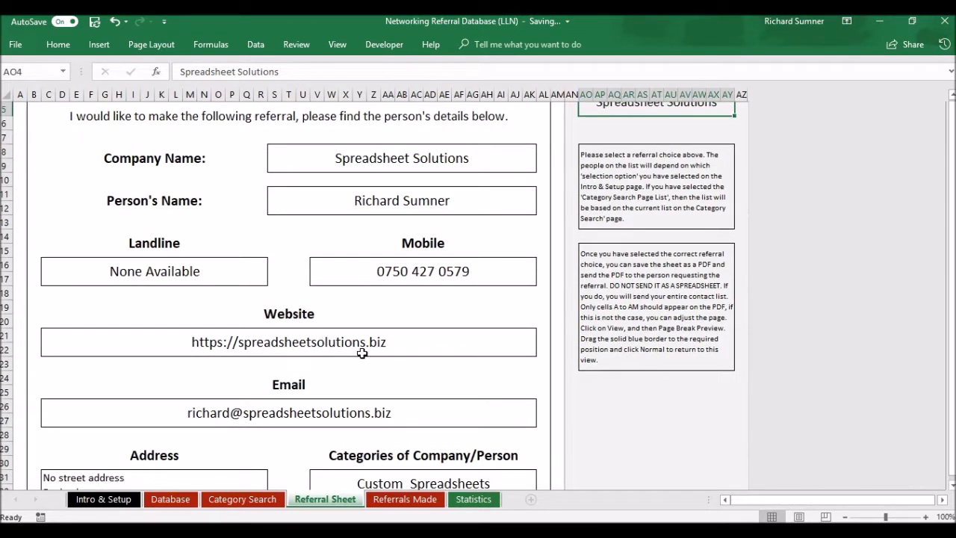
pyautogui.scroll(-1, 362, 353)
pyautogui.scroll(-2, 272, 377)
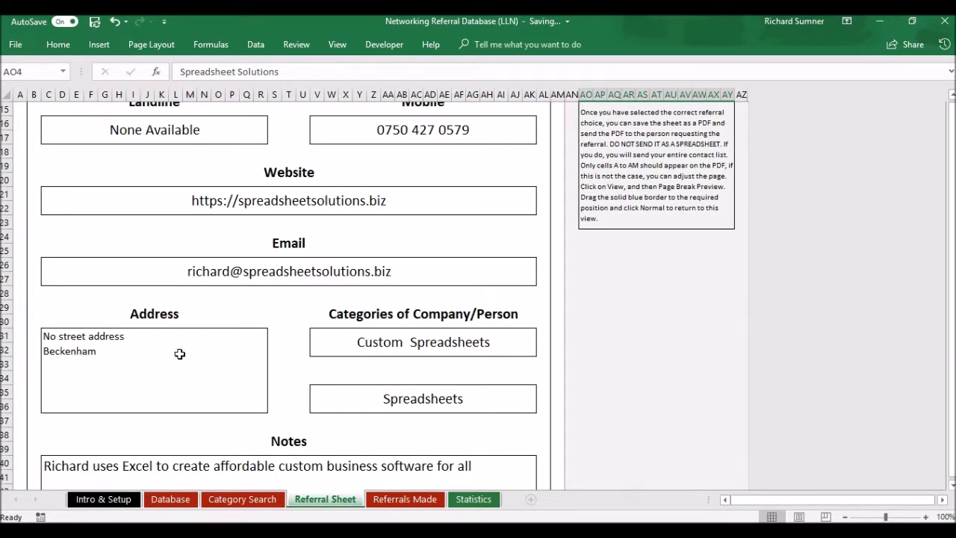
pyautogui.scroll(-1, 180, 353)
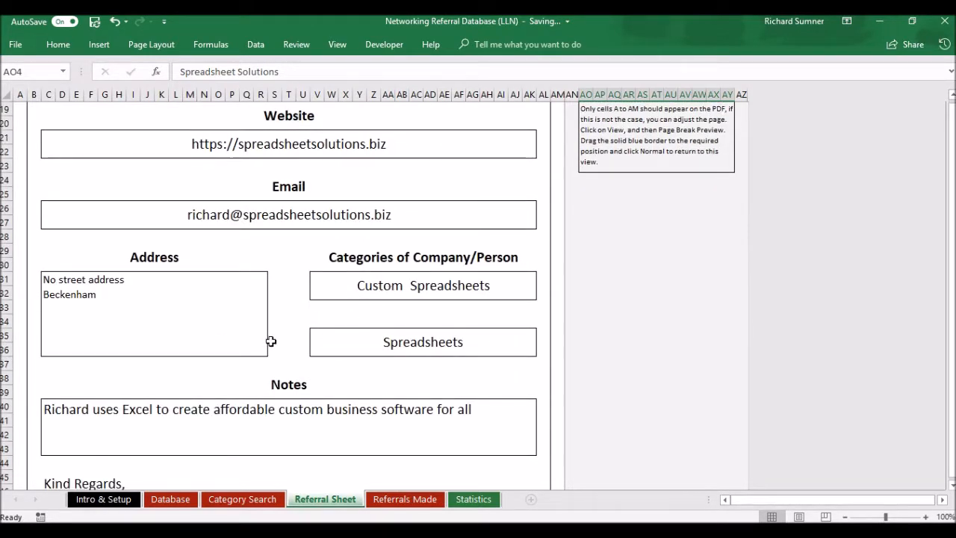
pyautogui.scroll(-1, 271, 339)
pyautogui.scroll(-1, 214, 387)
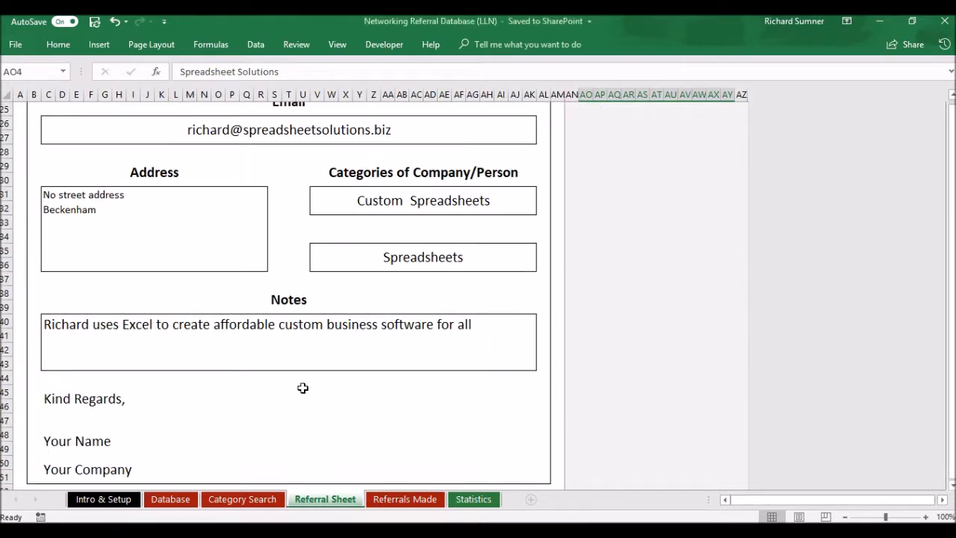
pyautogui.scroll(-1, 302, 388)
pyautogui.scroll(9, 303, 388)
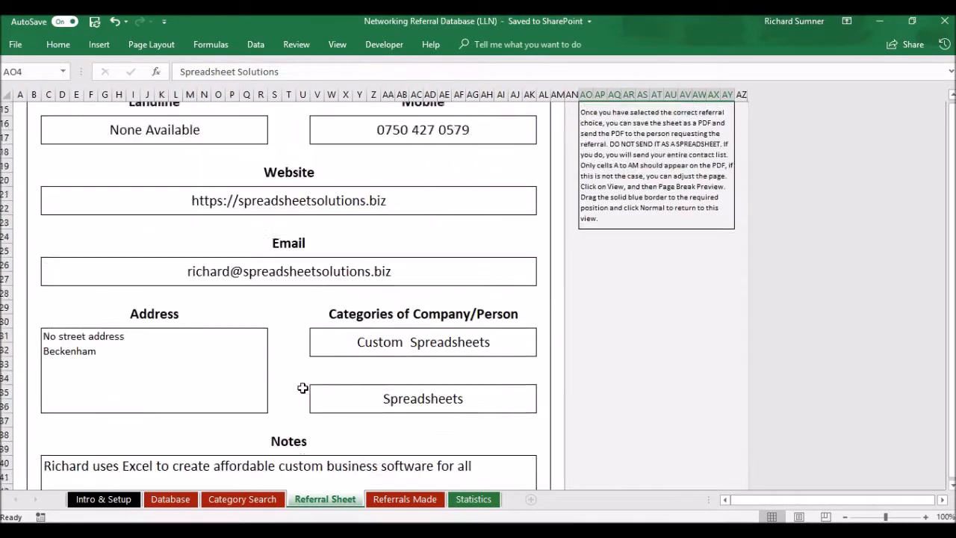
pyautogui.scroll(1, 302, 388)
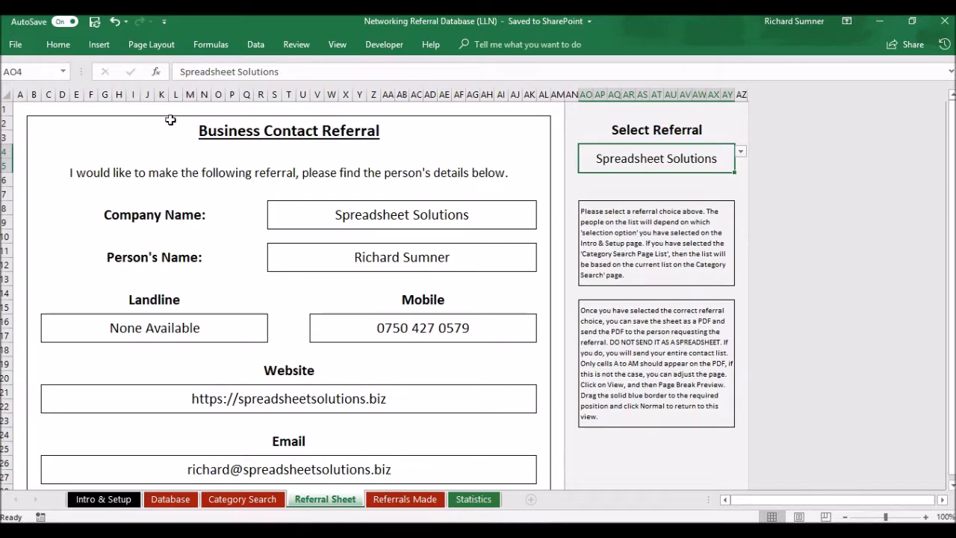
# Use Save a Copy to export 'Networking Referral Database (LLN)' as a PDF on the Desktop
pyautogui.click(18, 47)
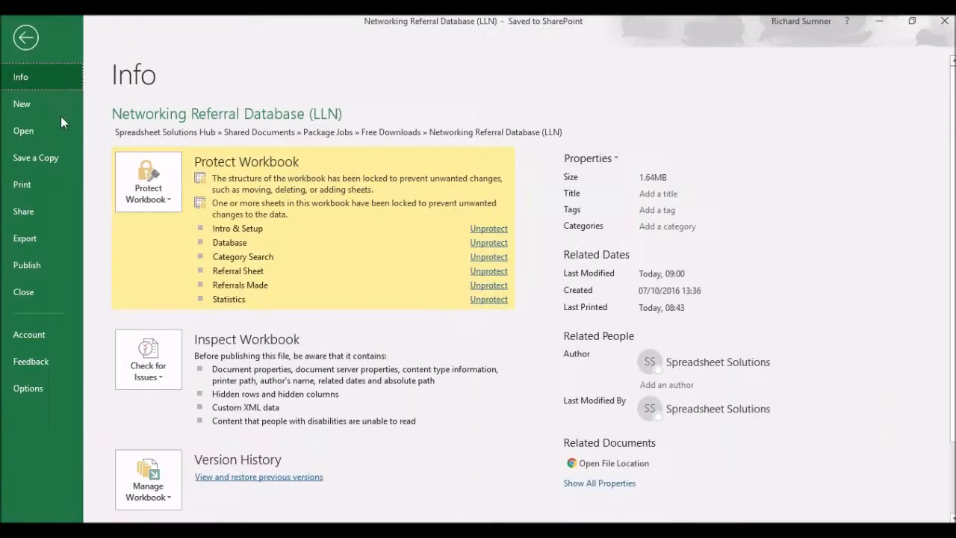
pyautogui.click(41, 162)
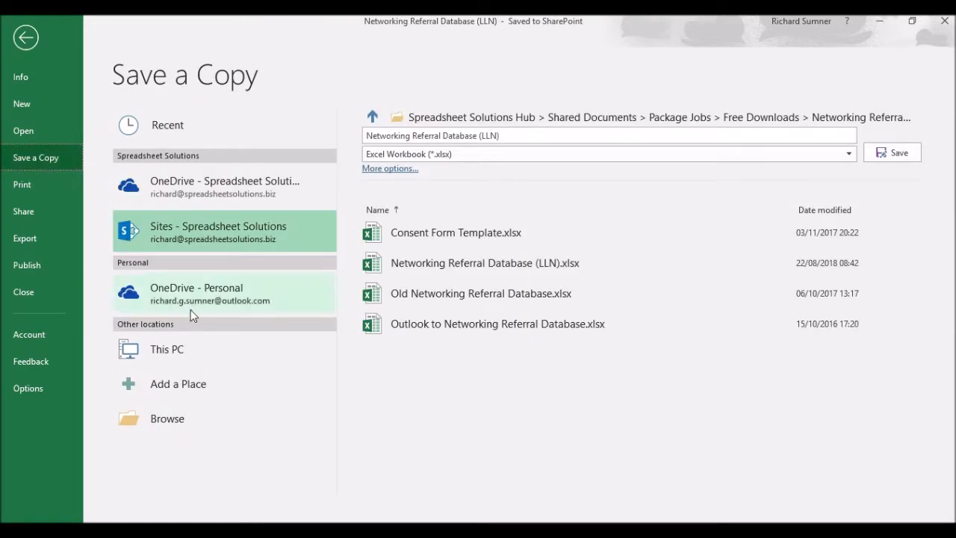
pyautogui.click(181, 412)
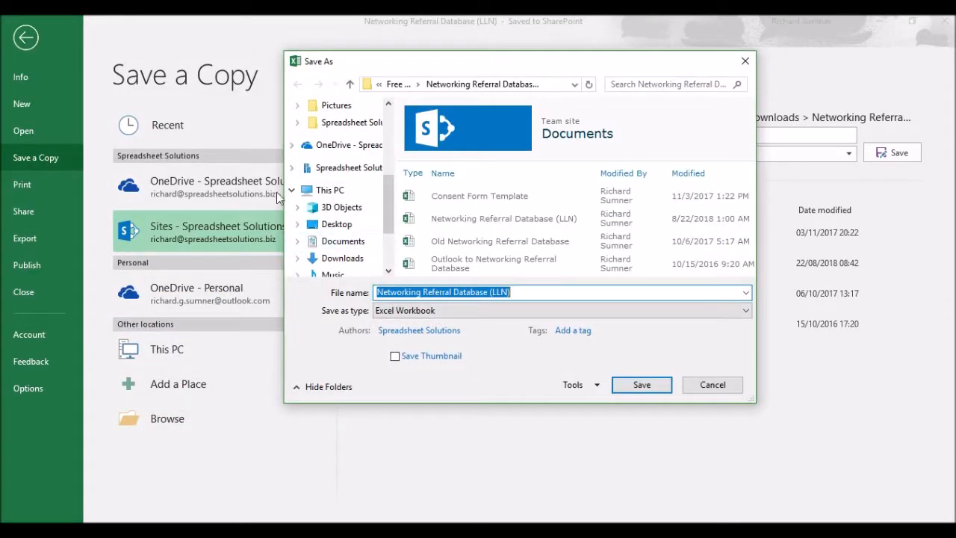
pyautogui.click(351, 224)
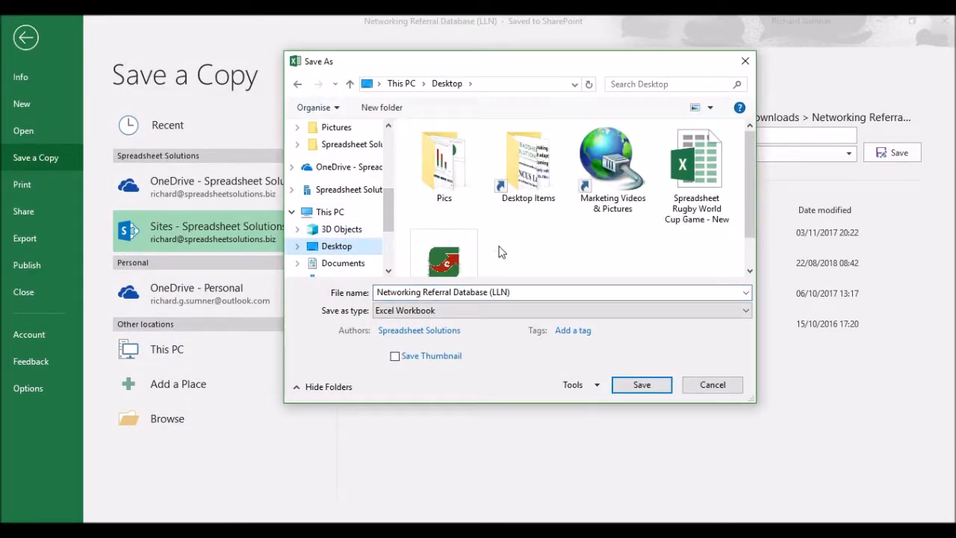
pyautogui.click(473, 310)
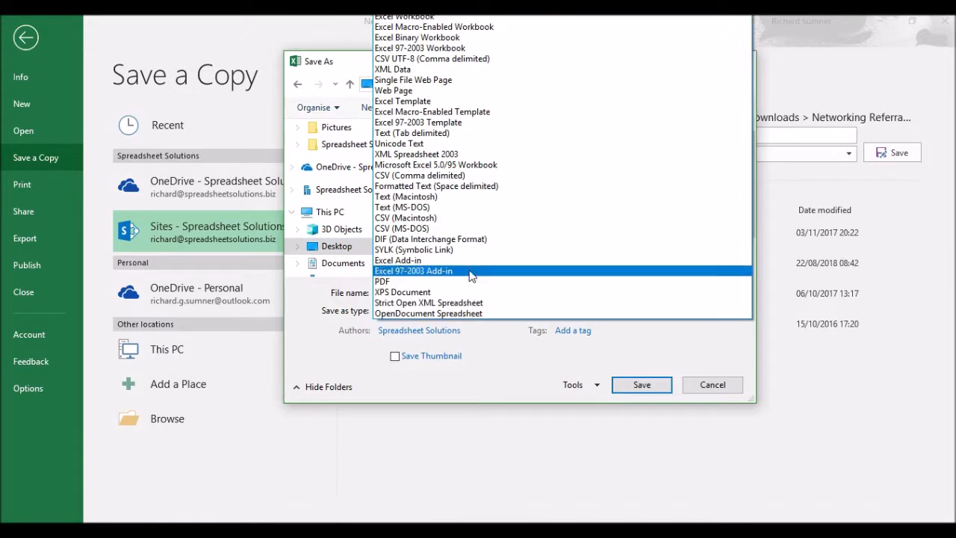
pyautogui.click(470, 282)
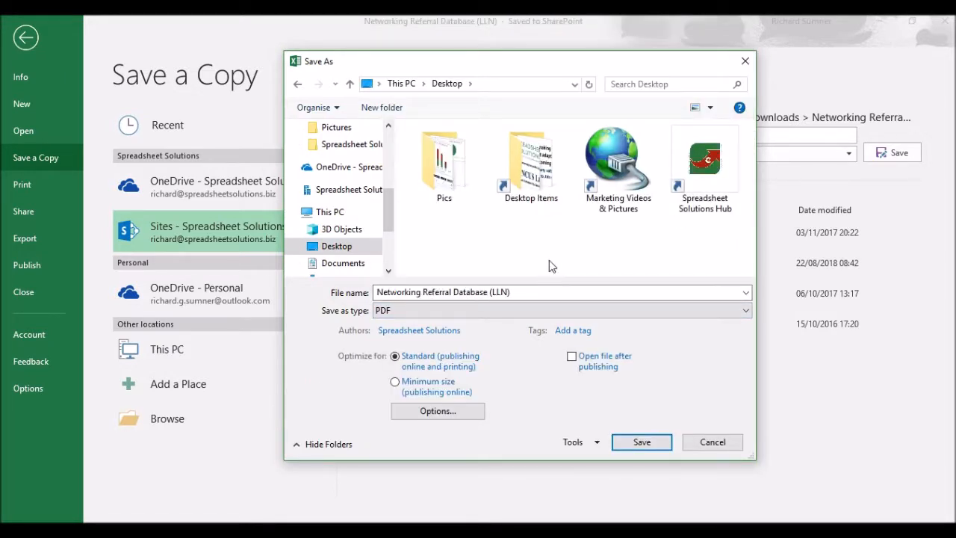
pyautogui.click(636, 441)
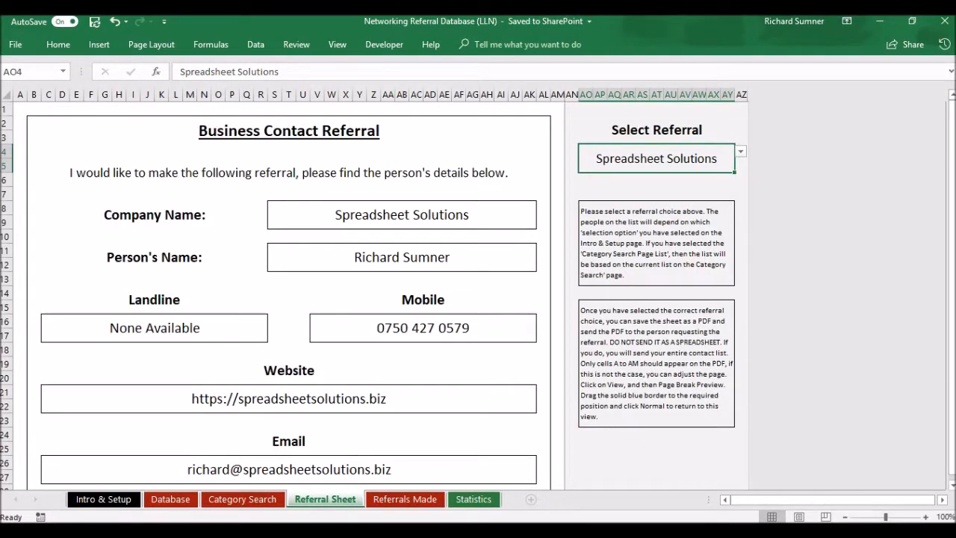
# Open Networking Referral Database (LLN) PDF from the Desktop in Acrobat Reader and scroll through it
pyautogui.click(133, 461)
pyautogui.click(685, 373)
pyautogui.doubleClick(685, 373)
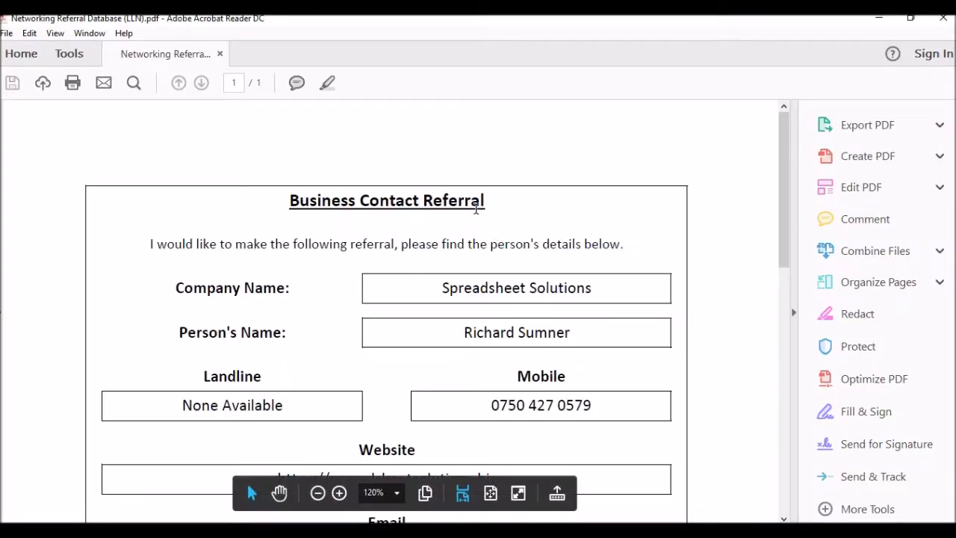
pyautogui.scroll(-8, 476, 210)
pyautogui.scroll(3, 476, 209)
pyautogui.scroll(6, 475, 209)
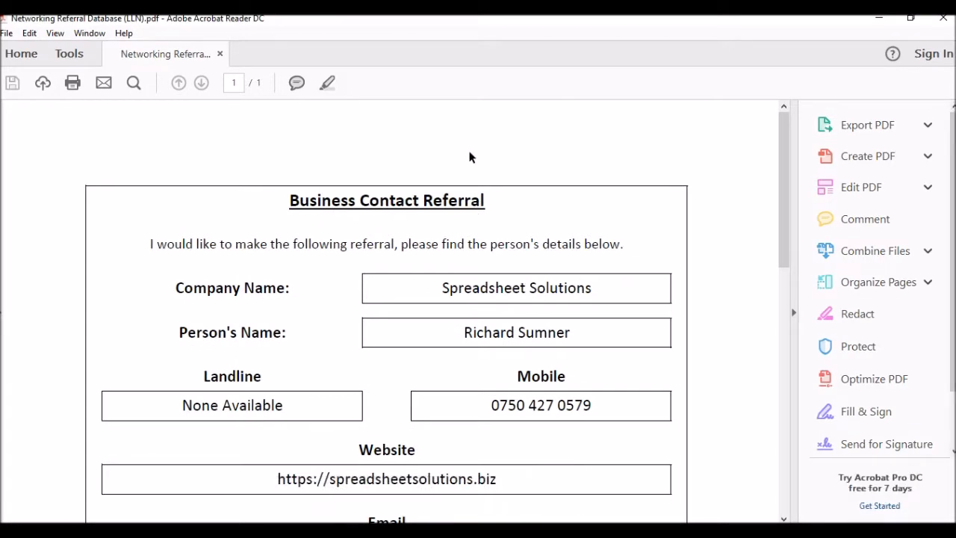
pyautogui.scroll(-6, 469, 157)
pyautogui.scroll(6, 469, 157)
# Close Acrobat Reader and the Desktop folder window to get back to Excel
pyautogui.click(943, 22)
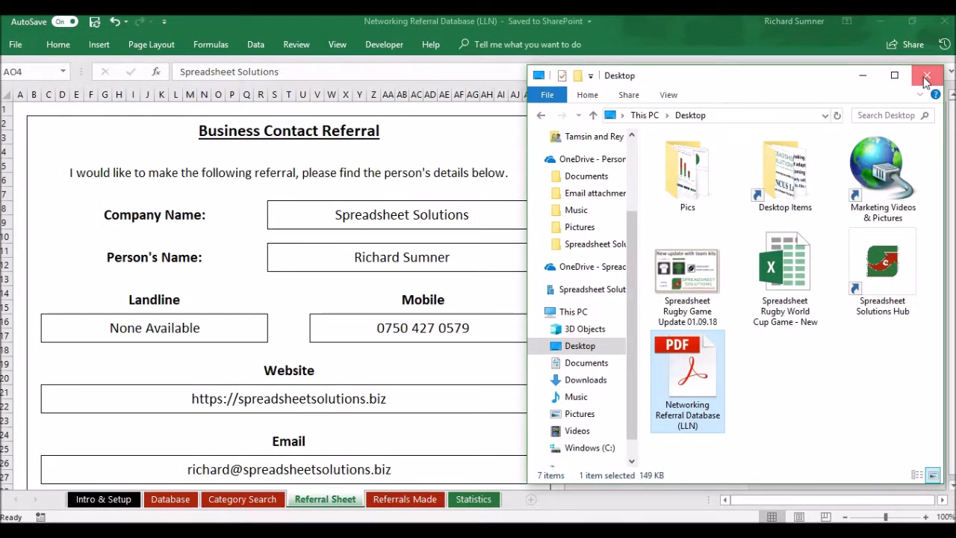
pyautogui.click(930, 75)
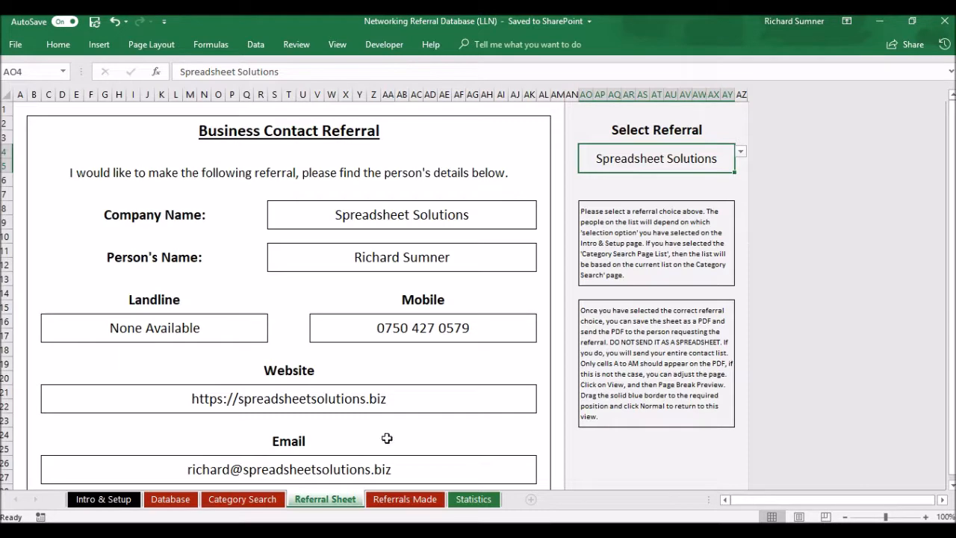
# On the Referrals Made sheet, test-enter 22 aug in B10, then clear it
pyautogui.click(399, 499)
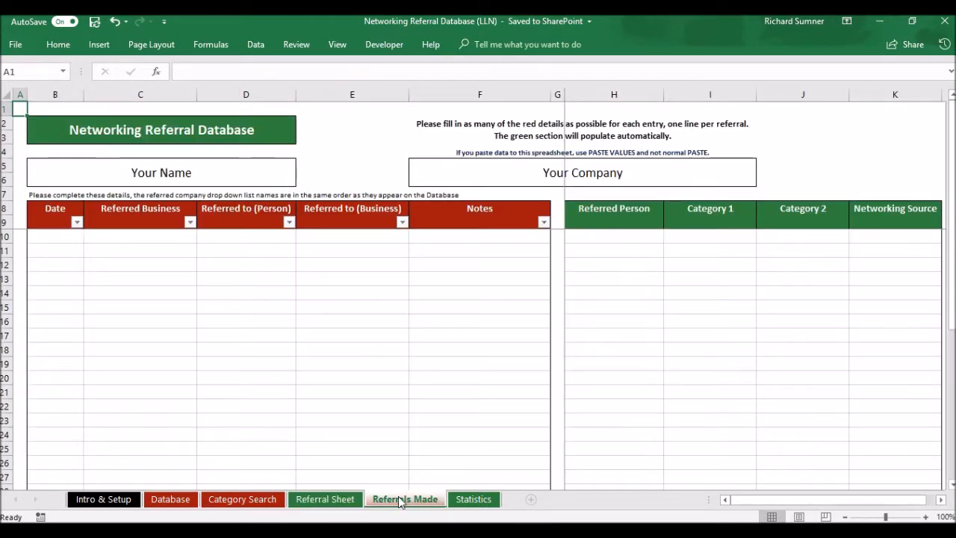
pyautogui.click(56, 238)
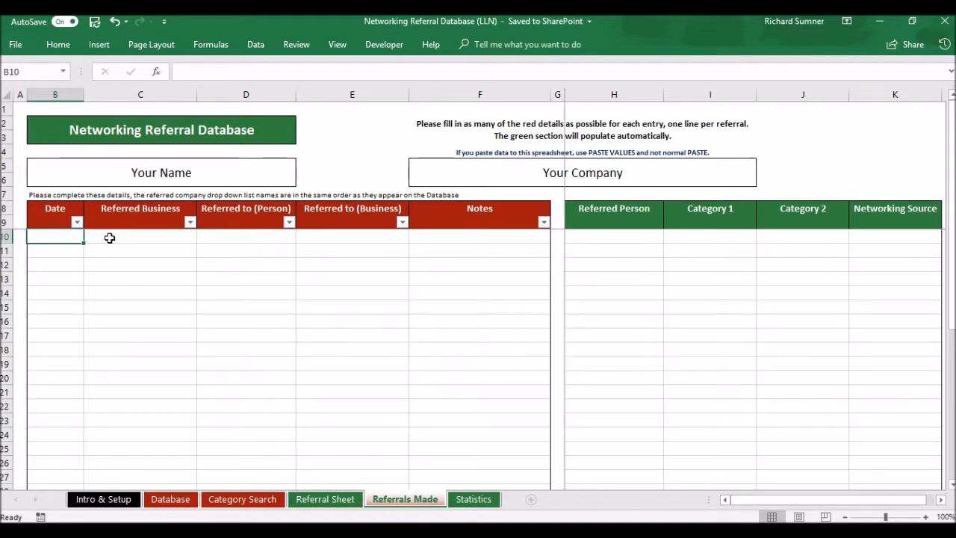
pyautogui.write('22 aug')
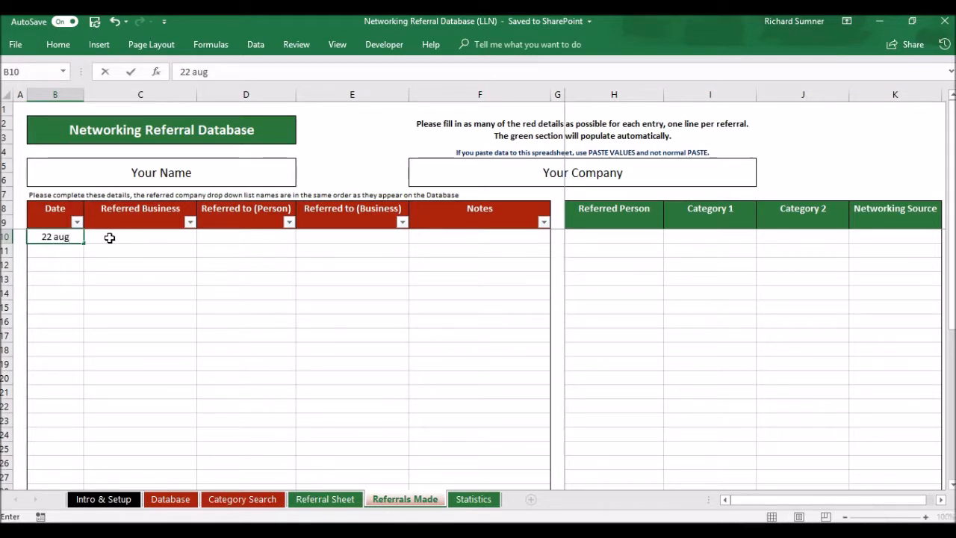
pyautogui.press('Return')
pyautogui.press('Up')
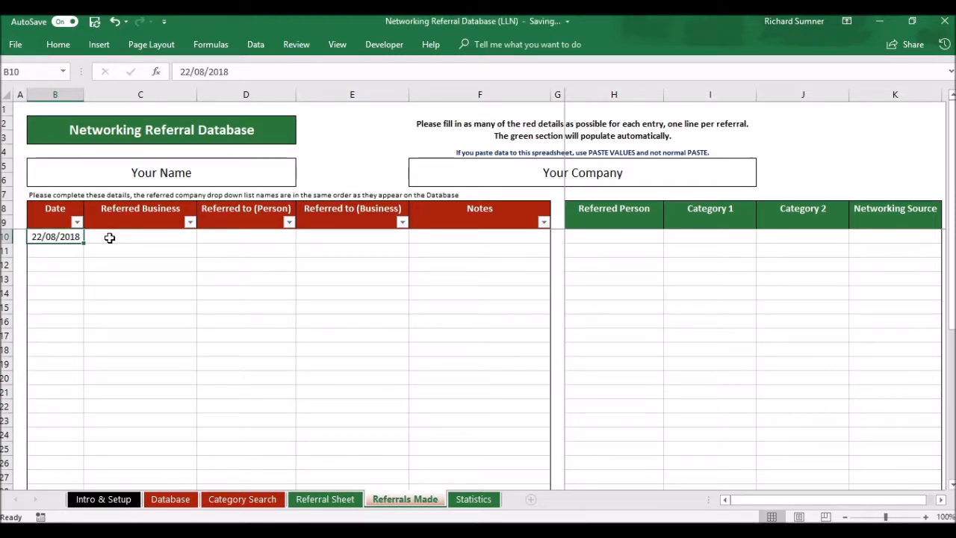
pyautogui.press('BackSpace')
pyautogui.press('Return')
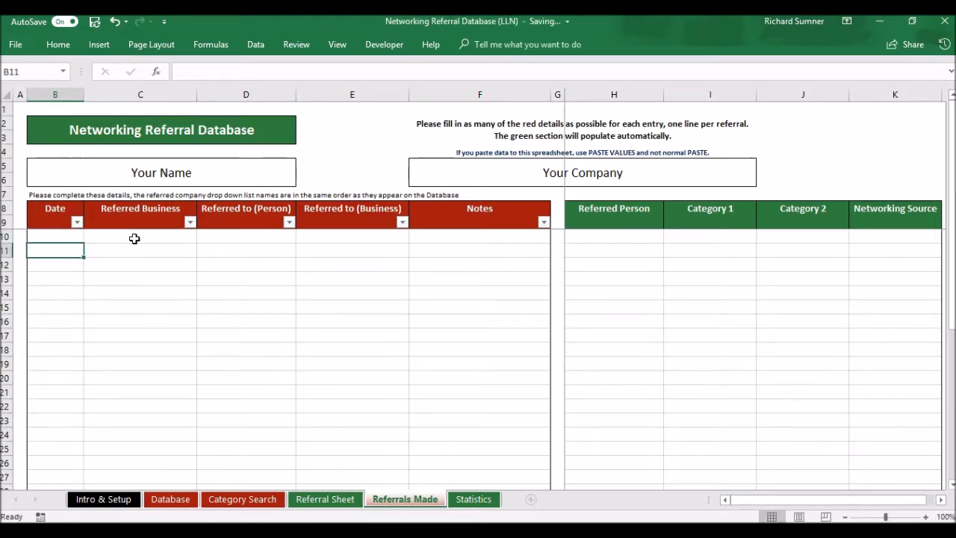
# Check the business drop-down in C10 against the Database sheet, leaving C10 empty
pyautogui.click(135, 239)
pyautogui.click(201, 240)
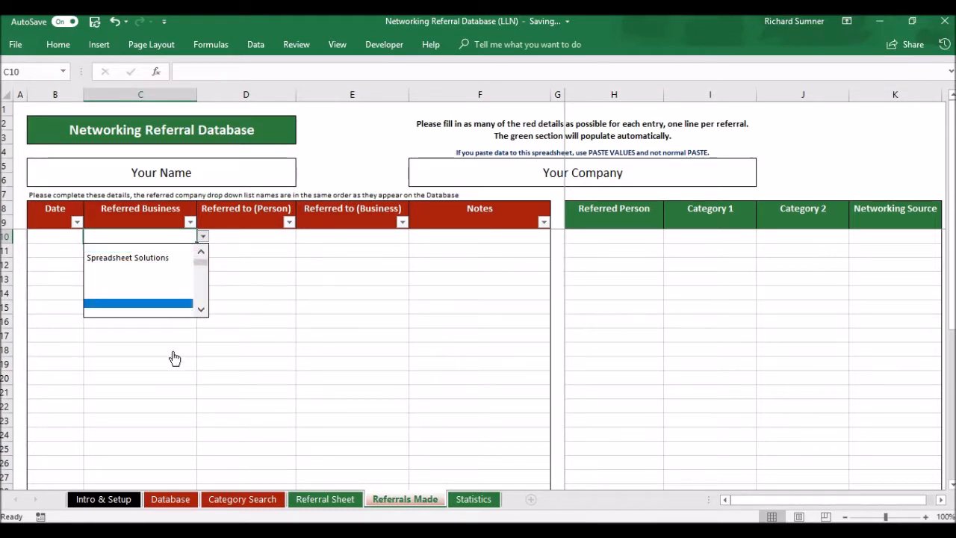
pyautogui.click(161, 505)
pyautogui.click(161, 506)
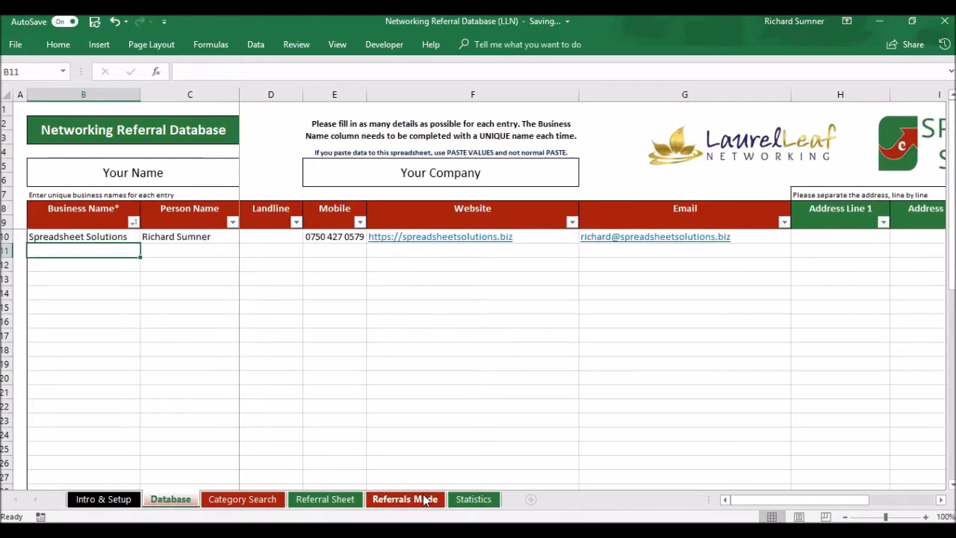
pyautogui.click(424, 500)
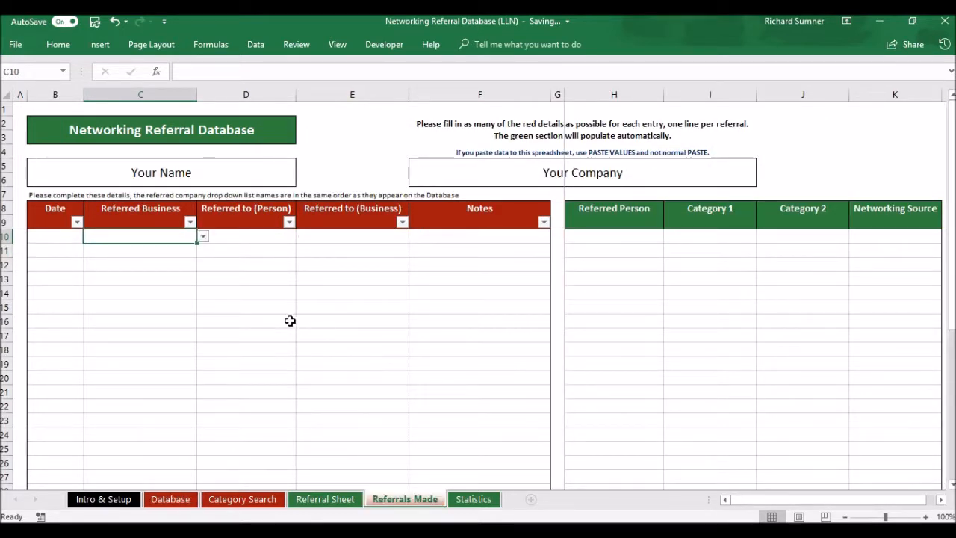
pyautogui.click(203, 238)
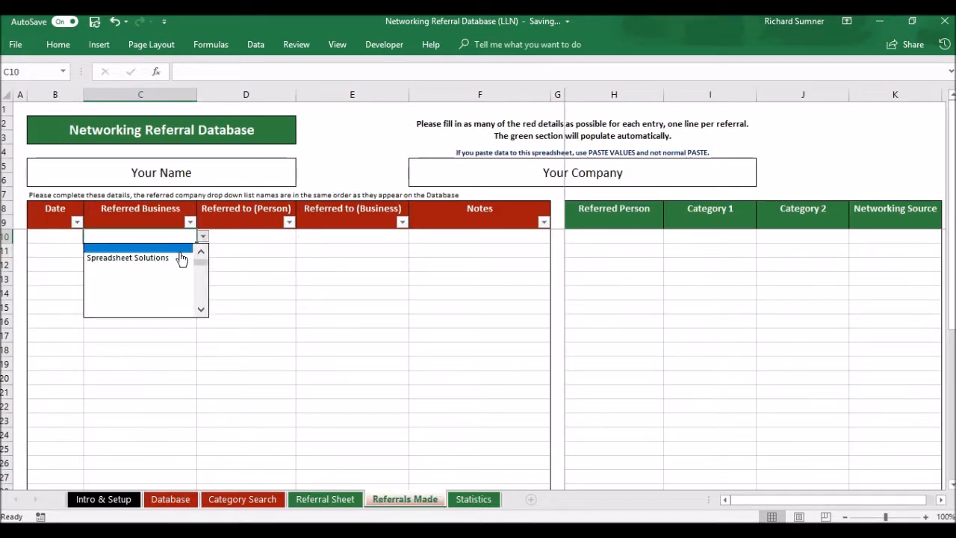
pyautogui.click(252, 236)
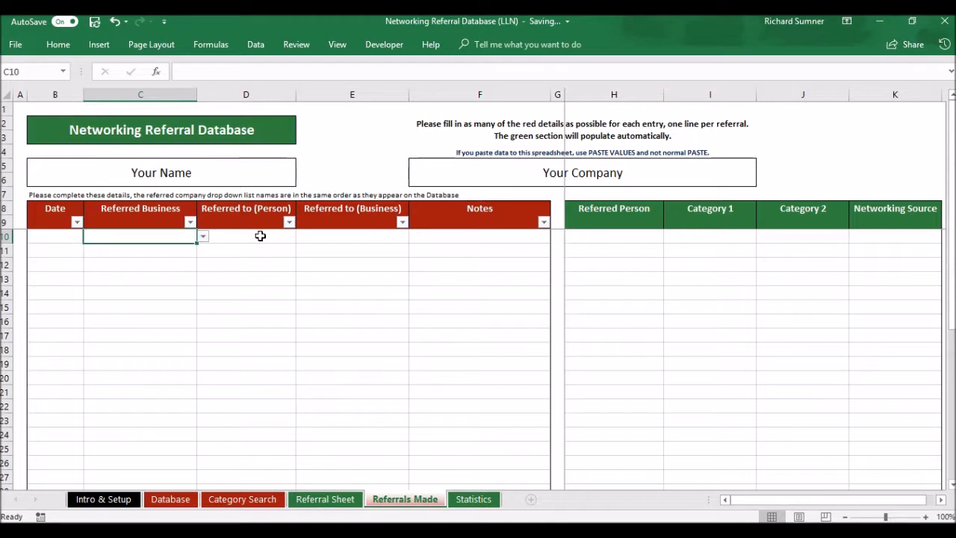
# Step through row 10 cells D10 to K10 to inspect the auto-filled columns, then return to A1
pyautogui.click(258, 235)
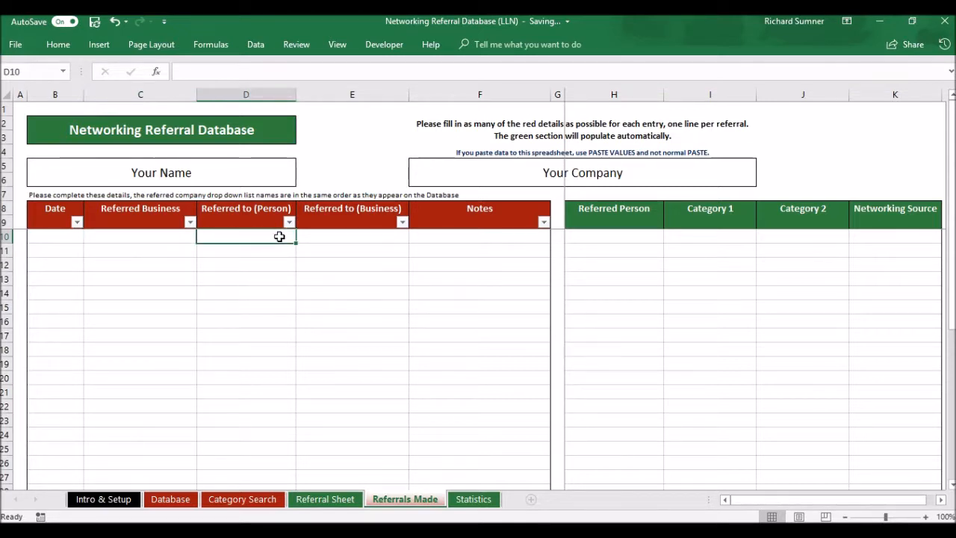
pyautogui.click(351, 242)
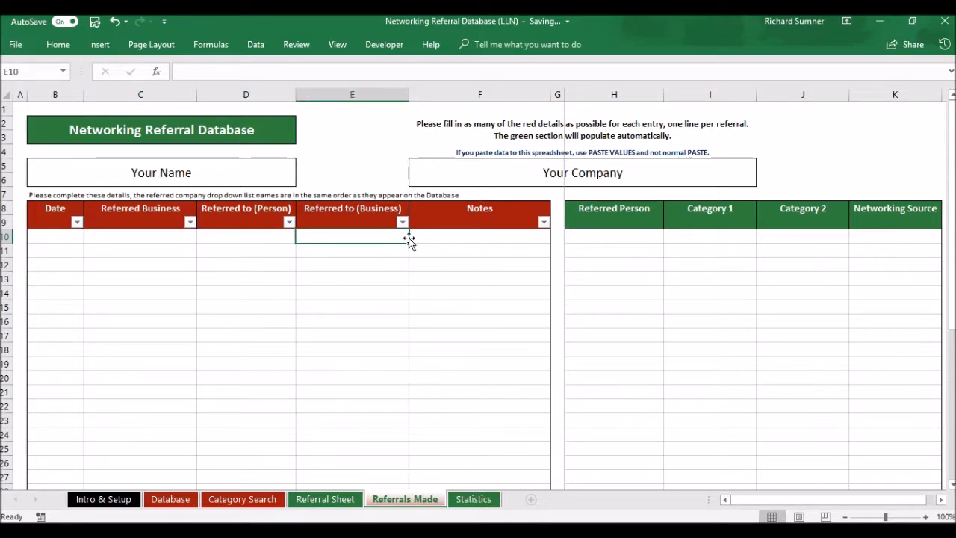
pyautogui.click(452, 238)
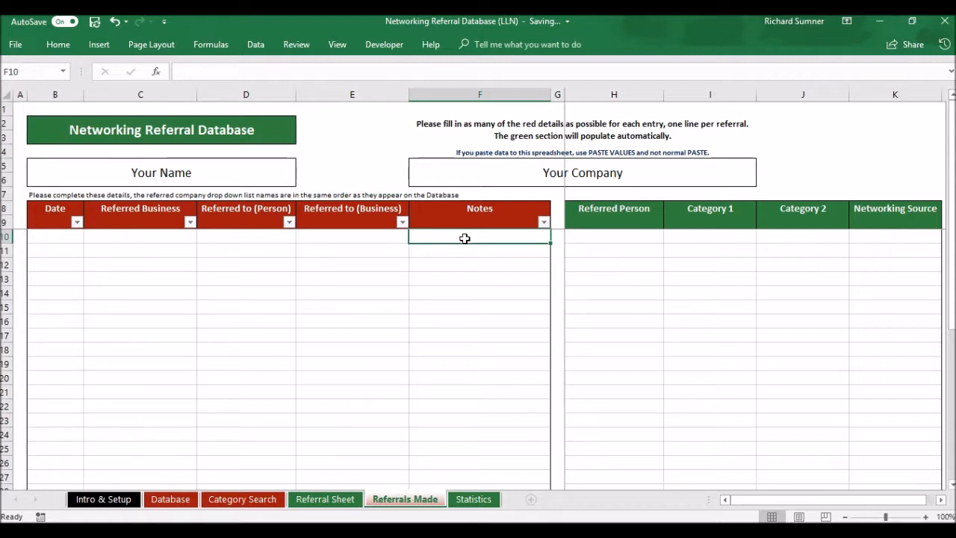
pyautogui.click(579, 246)
pyautogui.click(655, 236)
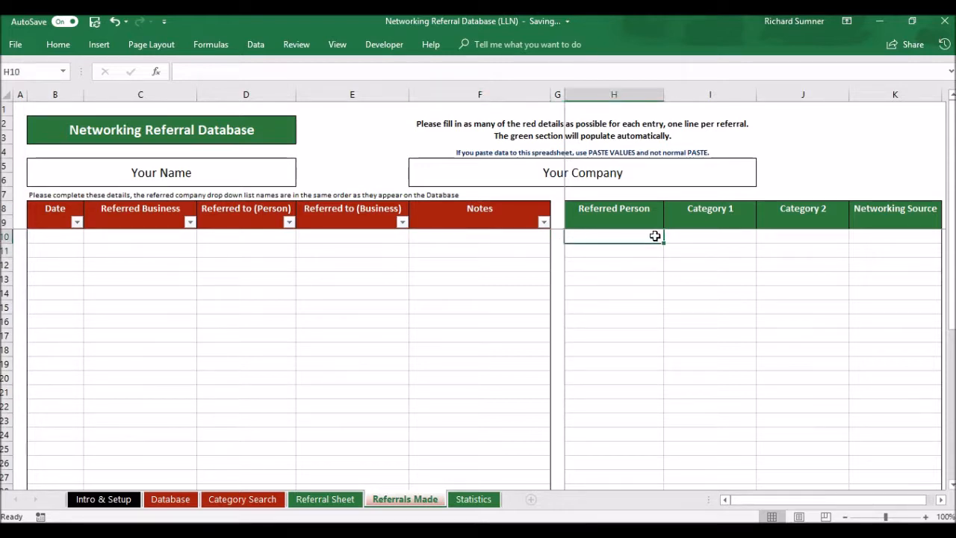
pyautogui.click(690, 236)
pyautogui.click(776, 239)
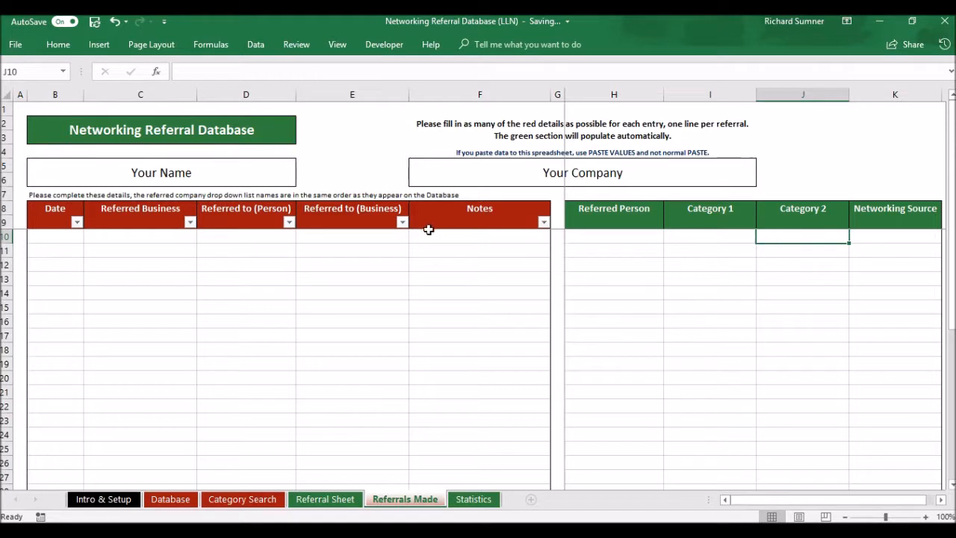
pyautogui.click(880, 242)
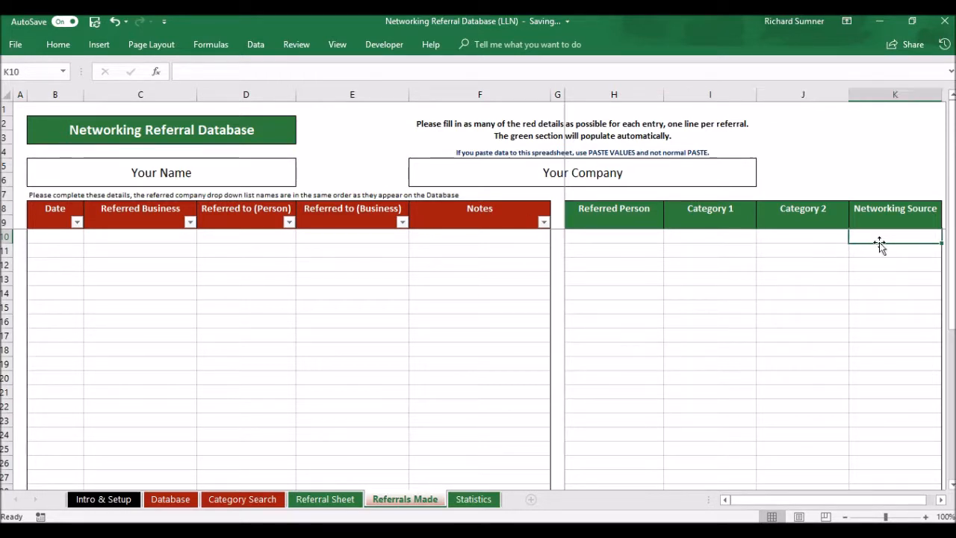
pyautogui.click(798, 236)
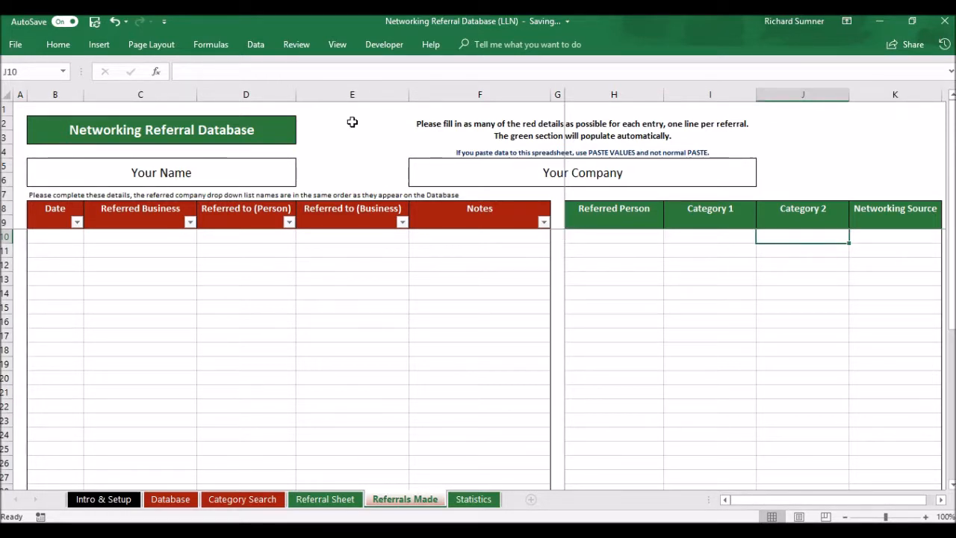
pyautogui.click(21, 109)
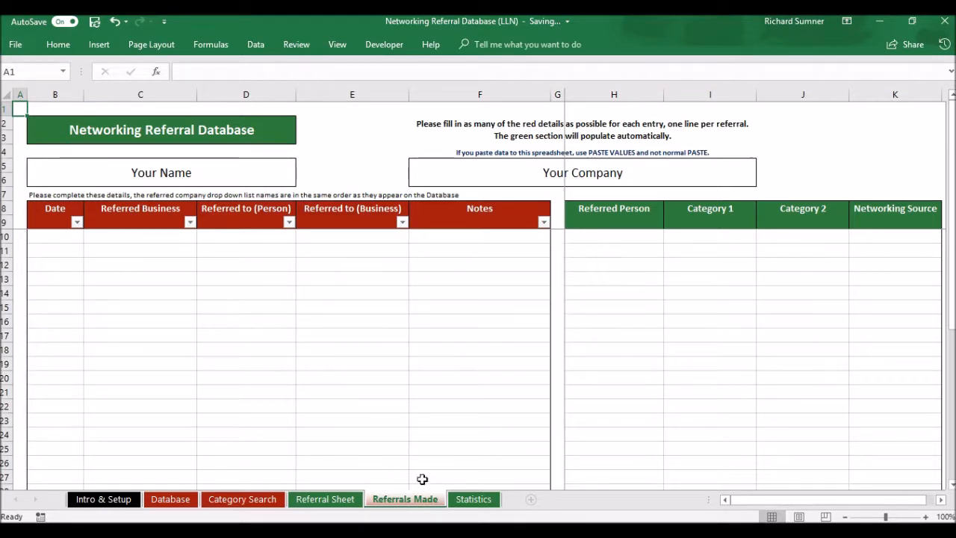
# Switch to the Statistics sheet showing 1 contact, 2 categories and 1 VIP
pyautogui.click(474, 499)
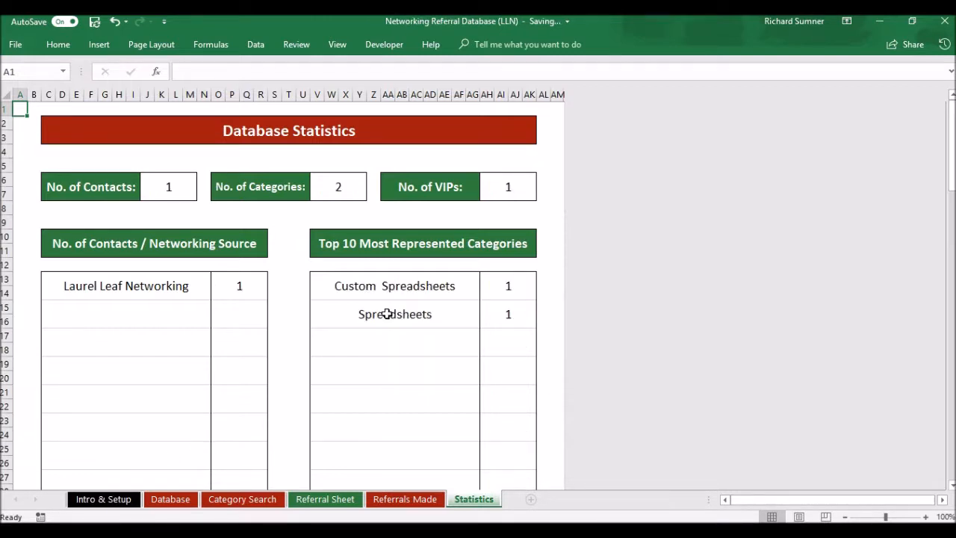
# Select the No. of Contacts value and scroll down to the usage pie and empty Top 10 tables
pyautogui.click(181, 189)
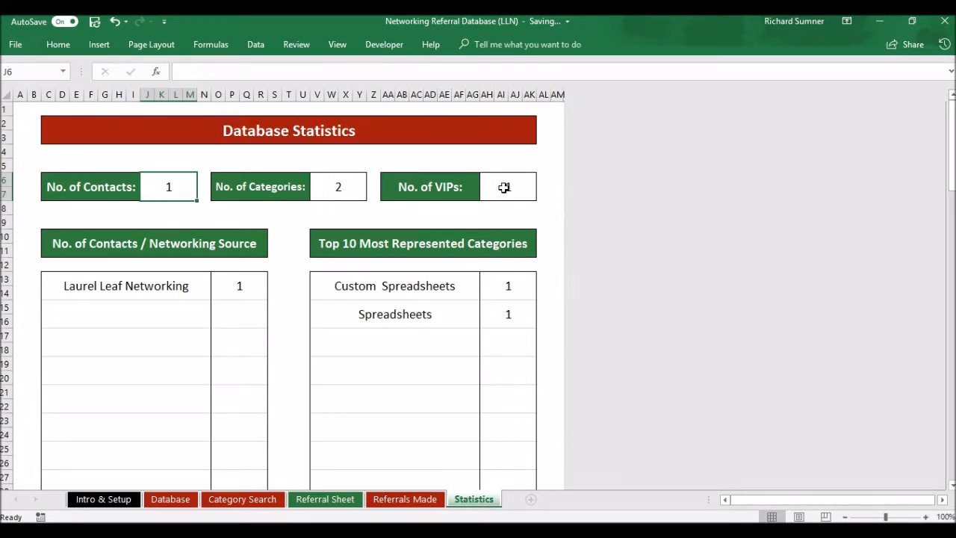
pyautogui.scroll(-1, 309, 294)
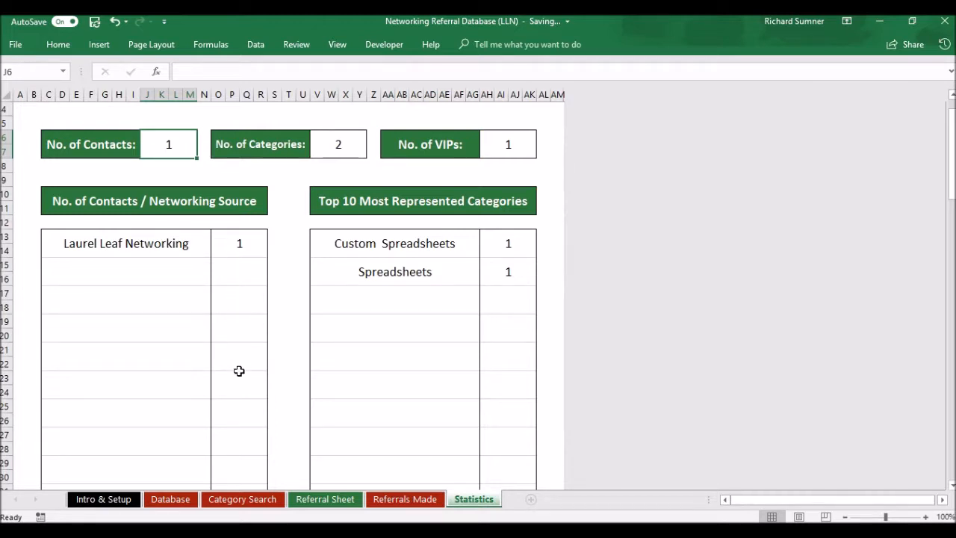
pyautogui.scroll(-1, 279, 369)
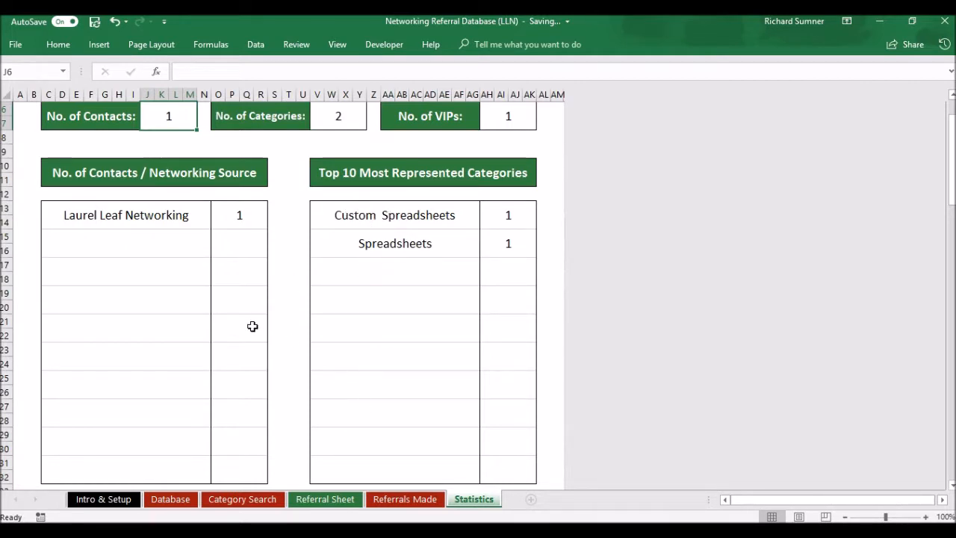
pyautogui.scroll(-2, 253, 326)
pyautogui.scroll(-2, 253, 327)
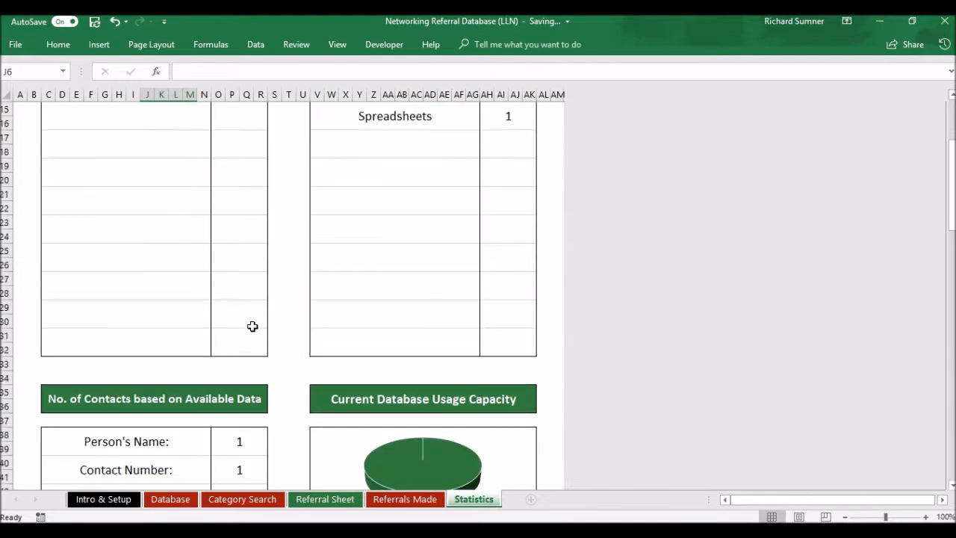
pyautogui.scroll(-3, 252, 327)
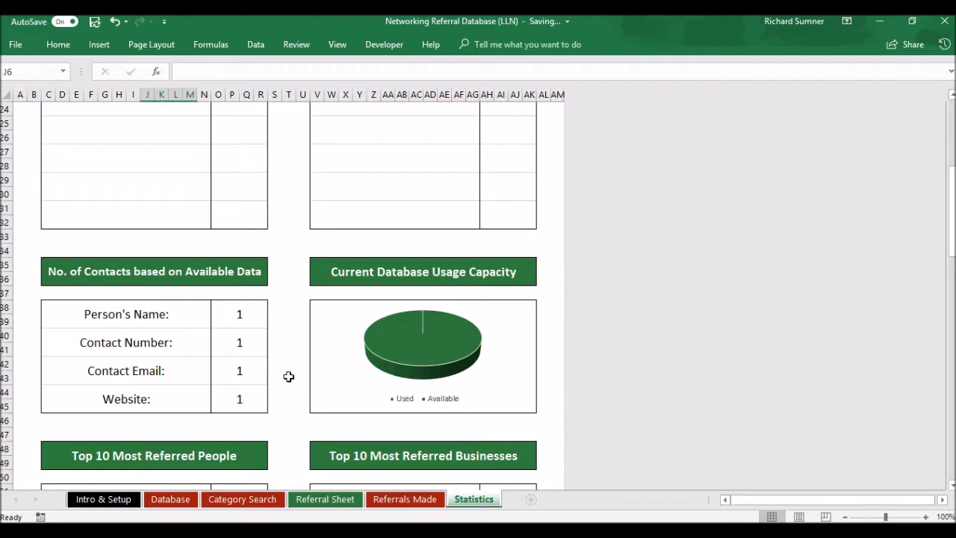
pyautogui.scroll(-1, 288, 376)
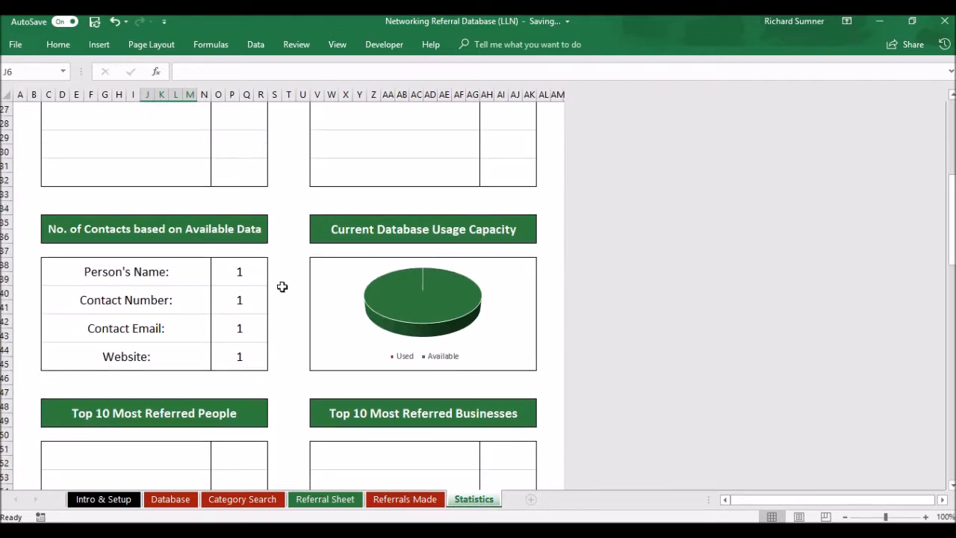
pyautogui.scroll(-1, 274, 287)
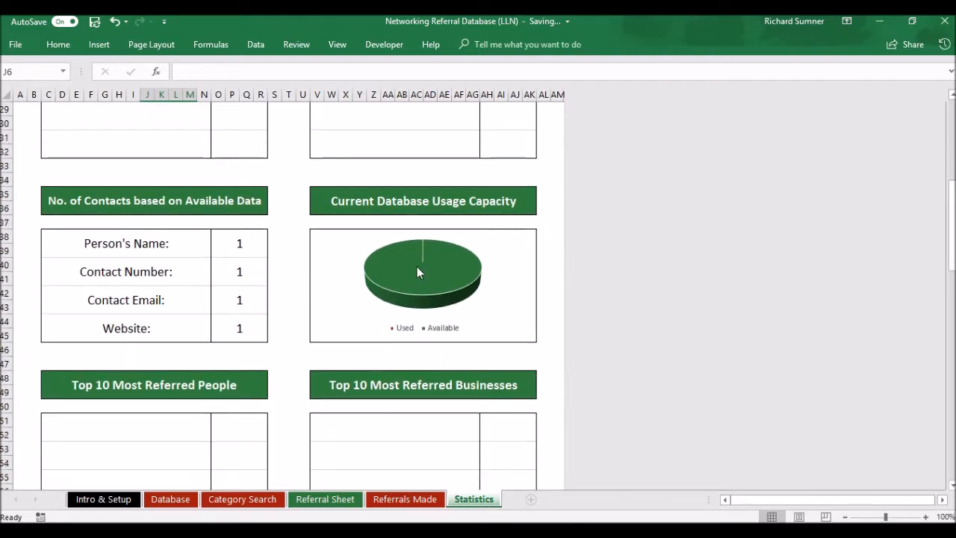
pyautogui.scroll(-2, 254, 297)
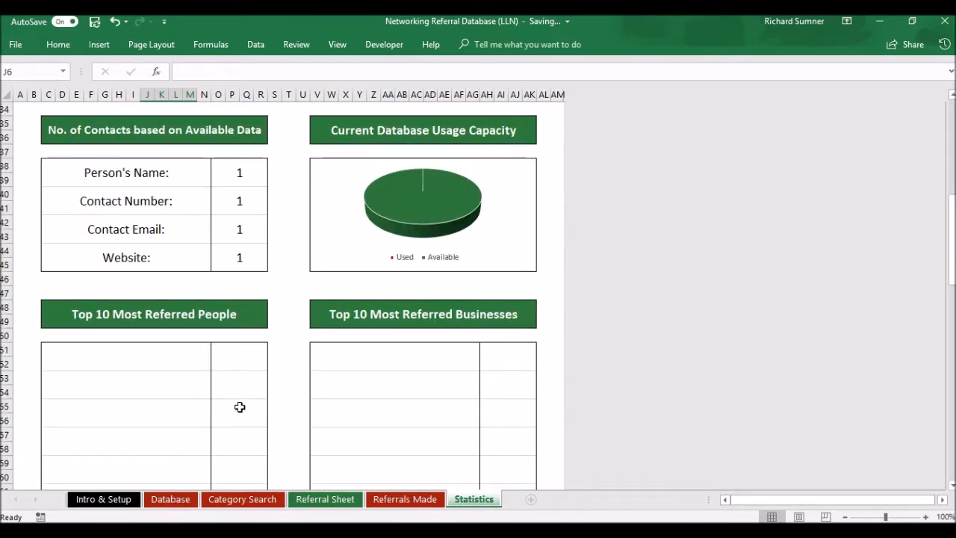
pyautogui.scroll(-1, 240, 406)
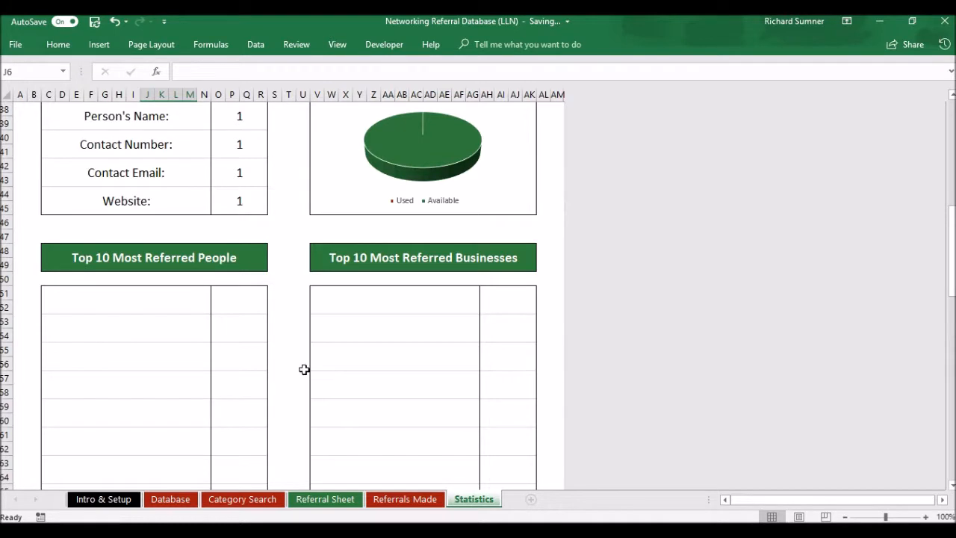
pyautogui.scroll(-3, 304, 369)
# Scroll down past the Monthly Referrals chart and Top 12 tables, then back up
pyautogui.scroll(-6, 304, 370)
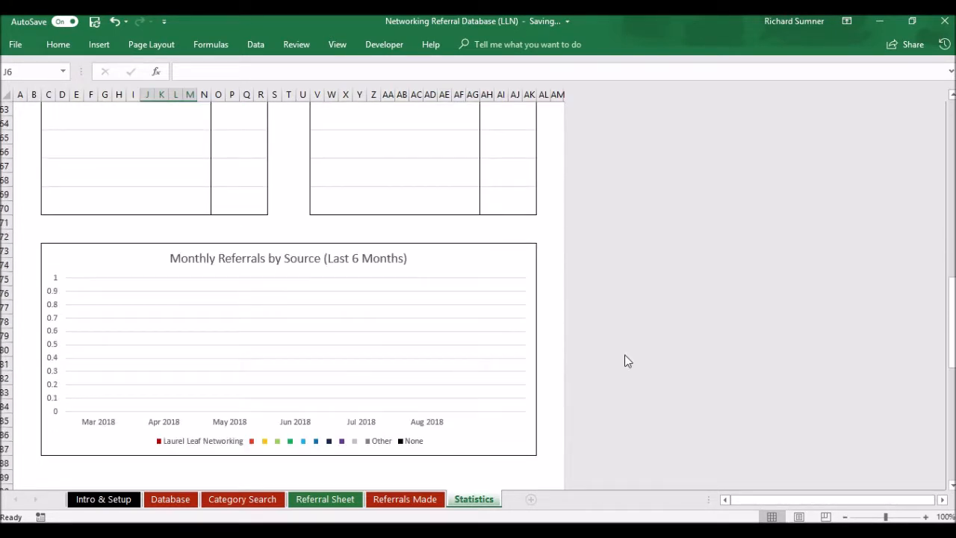
pyautogui.scroll(-1, 625, 355)
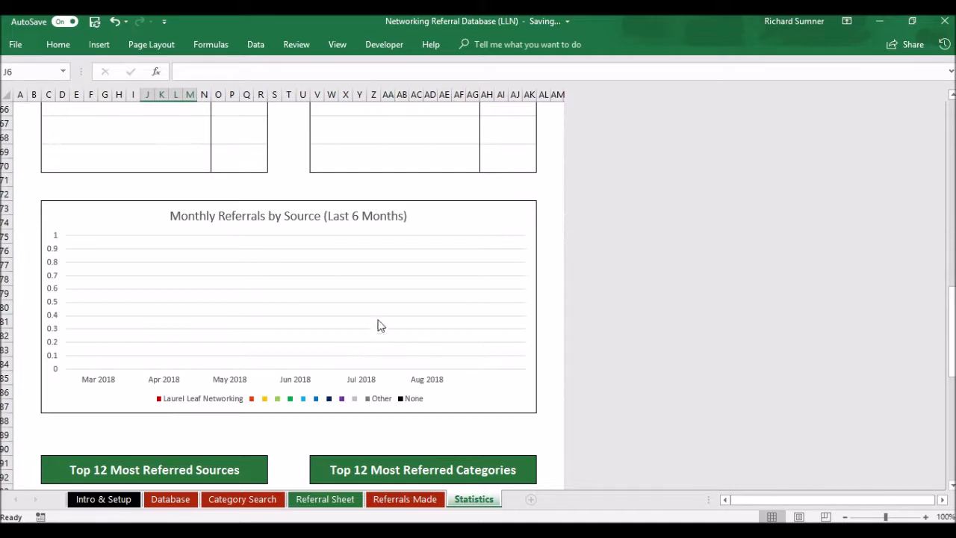
pyautogui.scroll(-4, 376, 341)
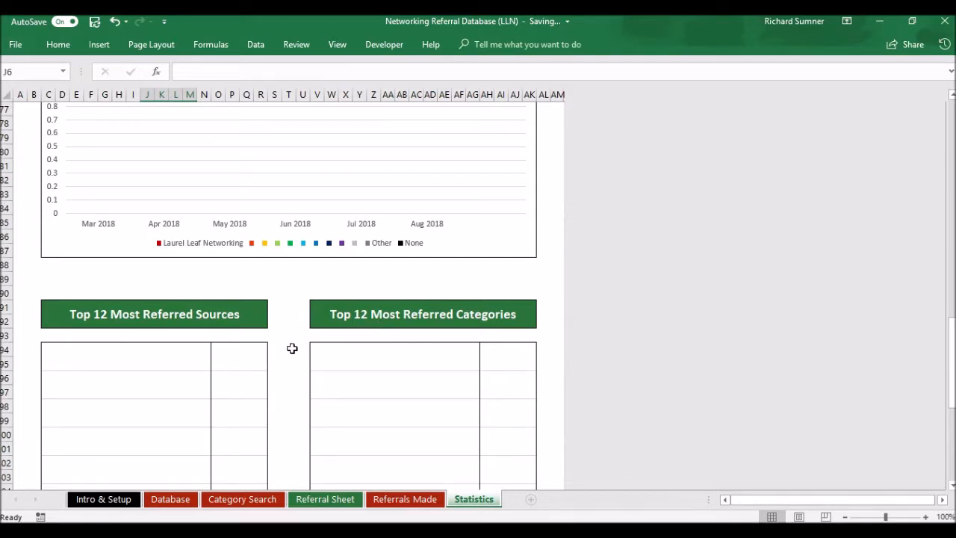
pyautogui.scroll(-3, 292, 348)
pyautogui.scroll(-6, 292, 348)
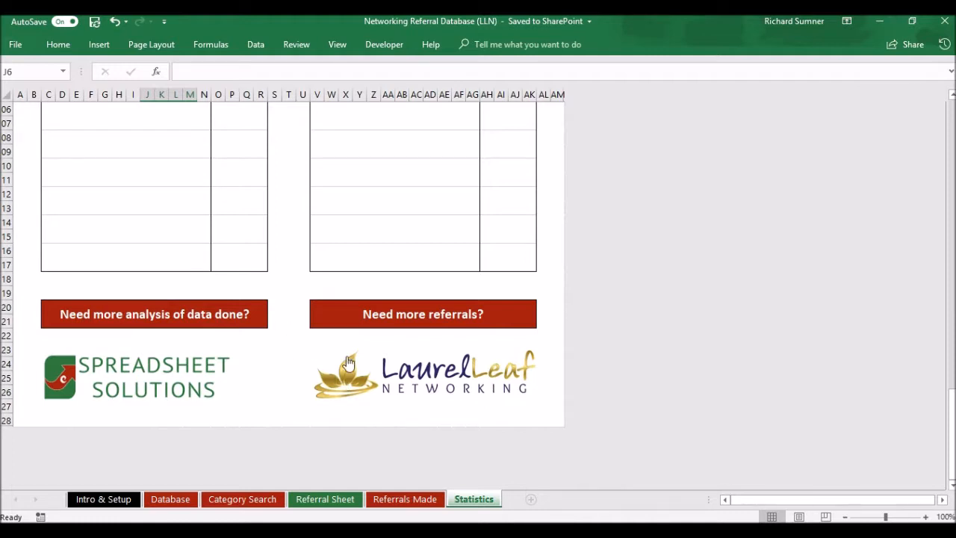
pyautogui.scroll(20, 290, 284)
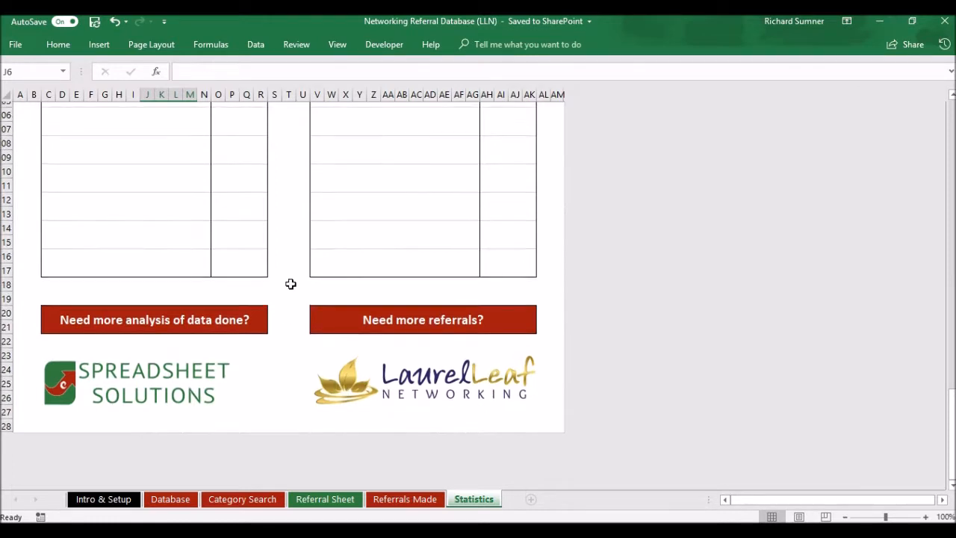
pyautogui.scroll(3, 290, 284)
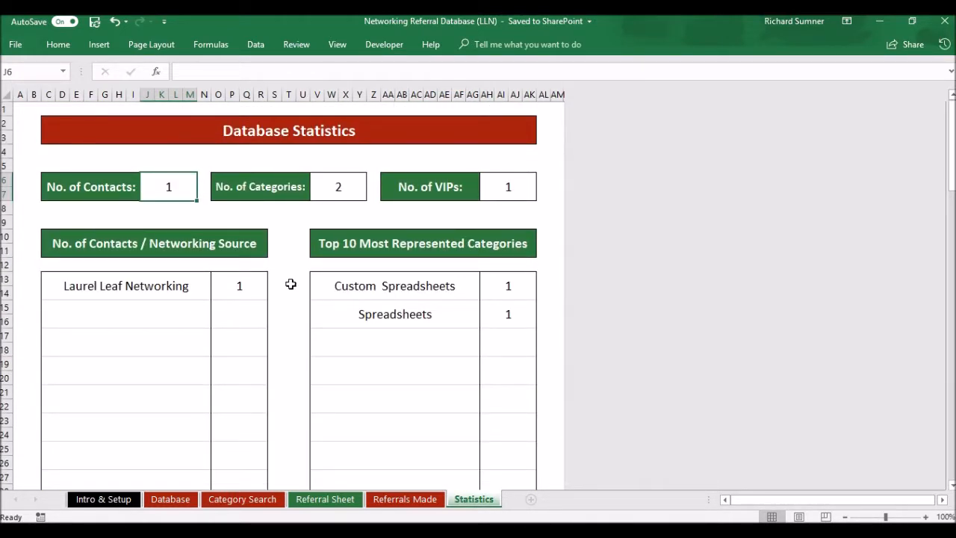
# On the Category Search sheet, delete the Spreadsheets category and return to A1
pyautogui.click(381, 507)
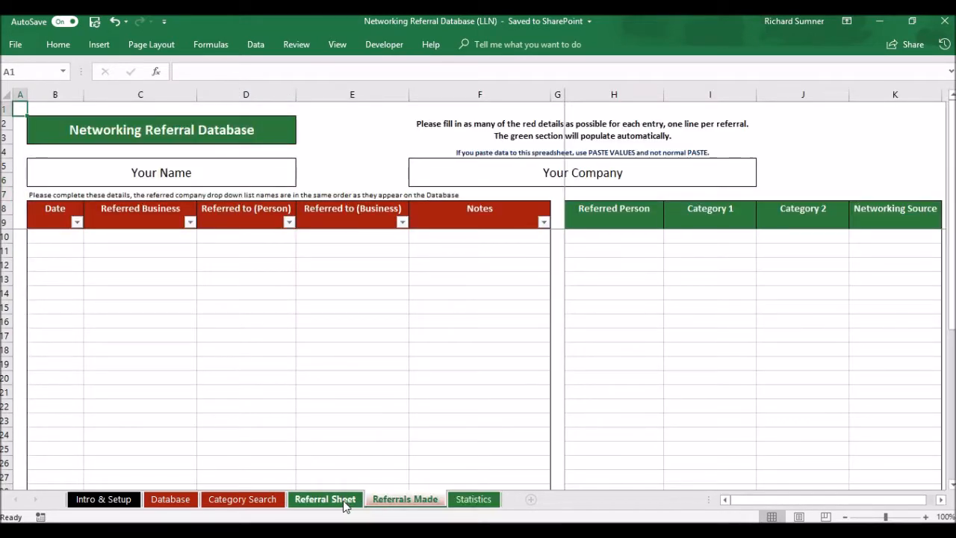
pyautogui.click(346, 505)
pyautogui.click(265, 500)
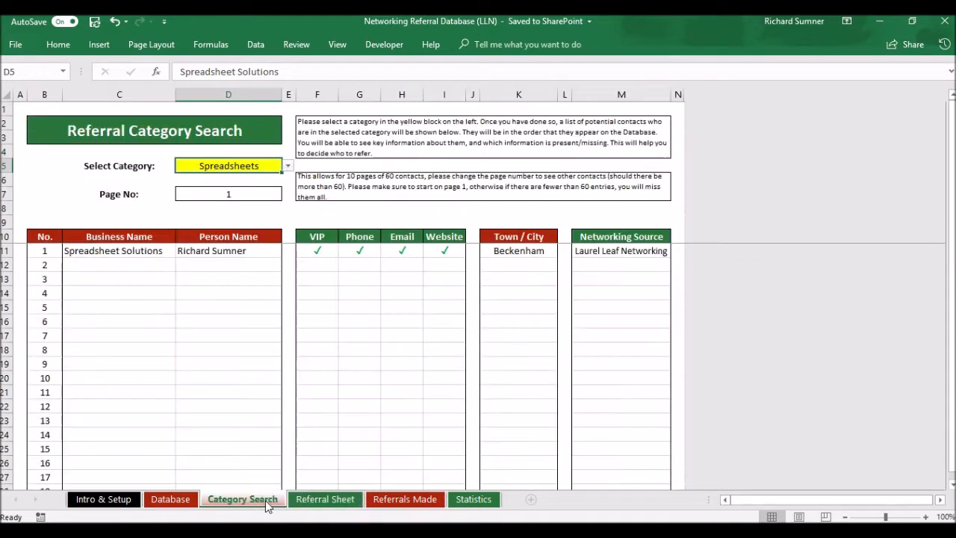
pyautogui.click(317, 499)
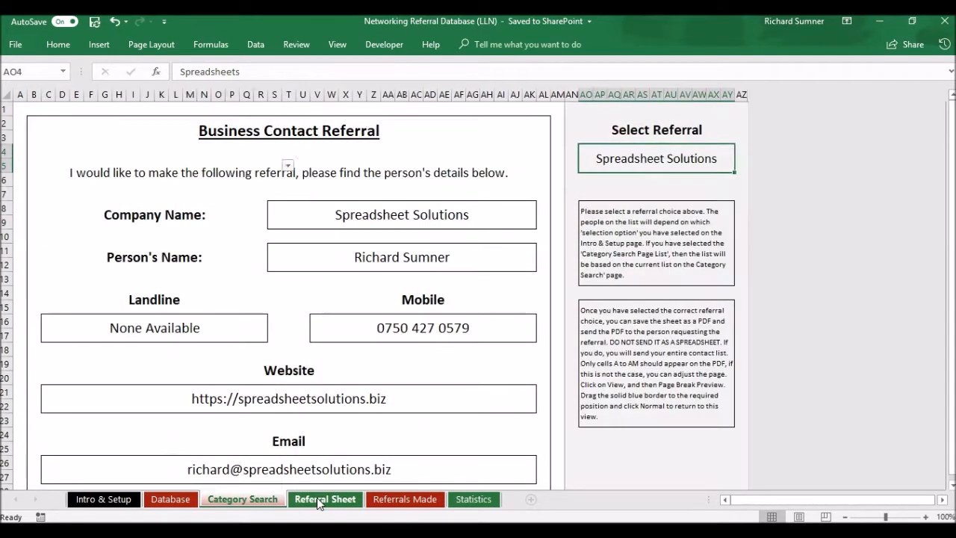
pyautogui.click(243, 499)
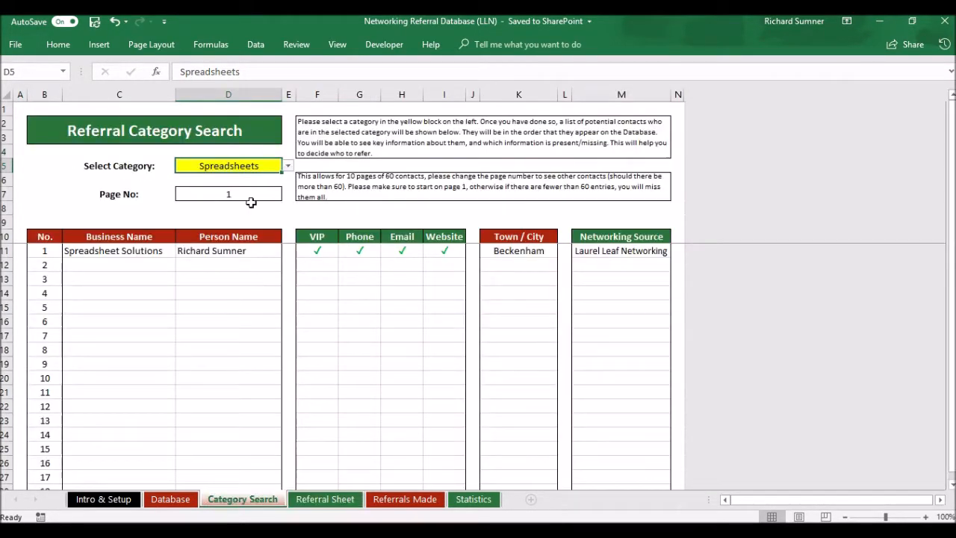
pyautogui.press('BackSpace')
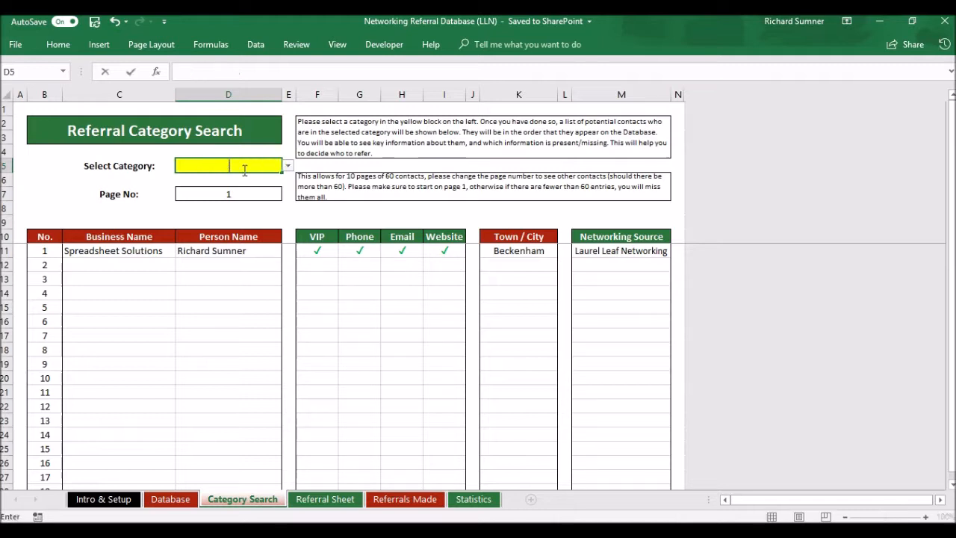
pyautogui.press('Return')
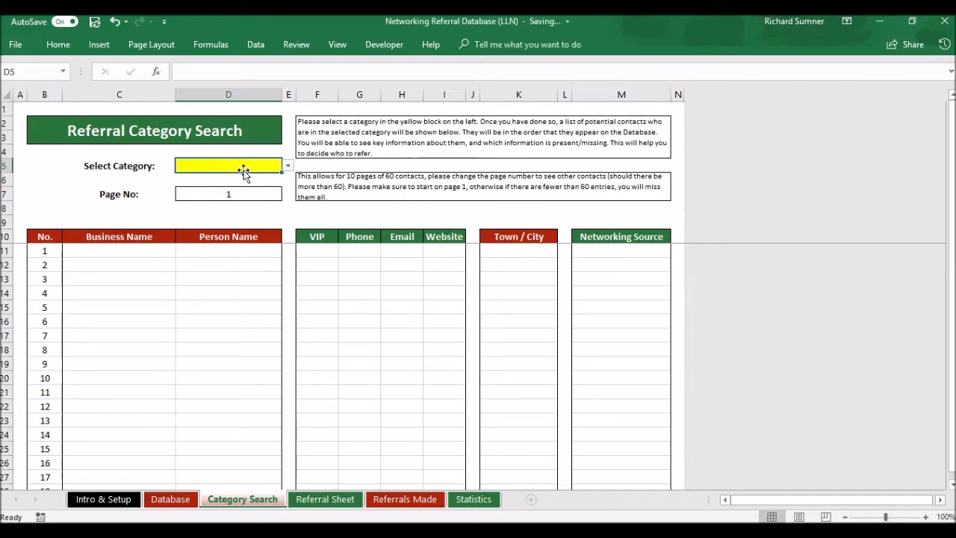
pyautogui.hotkey('ctrl', 'Home')
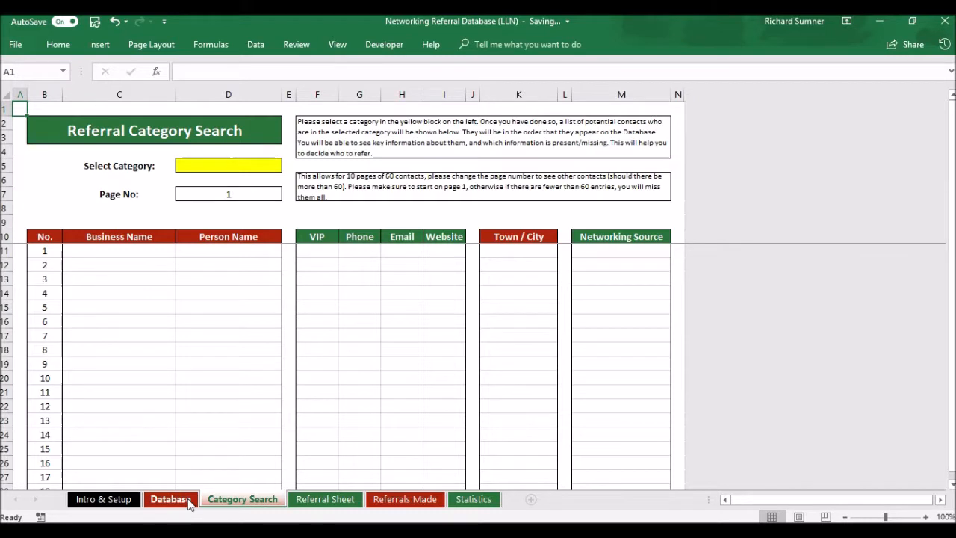
# Go via the Database sheet to the Intro & Setup sheet with its usage instructions
pyautogui.click(188, 500)
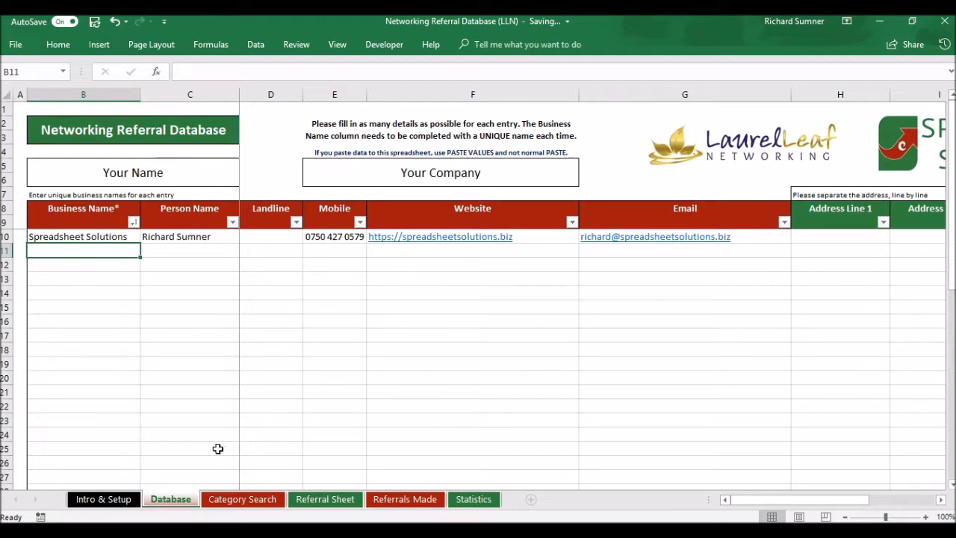
pyautogui.click(103, 499)
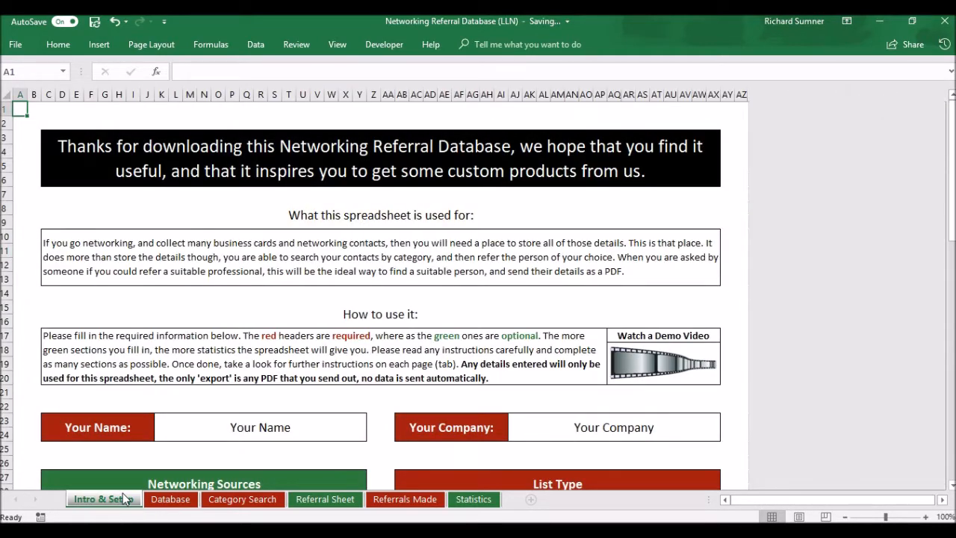